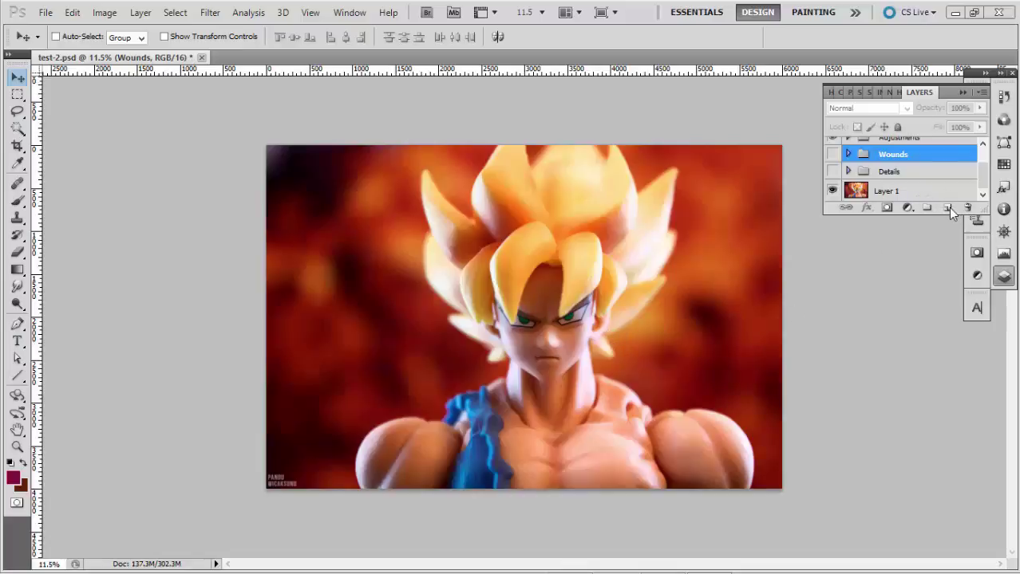
- Create a new layer above the Wounds group and name it Scratches
click(948, 209)
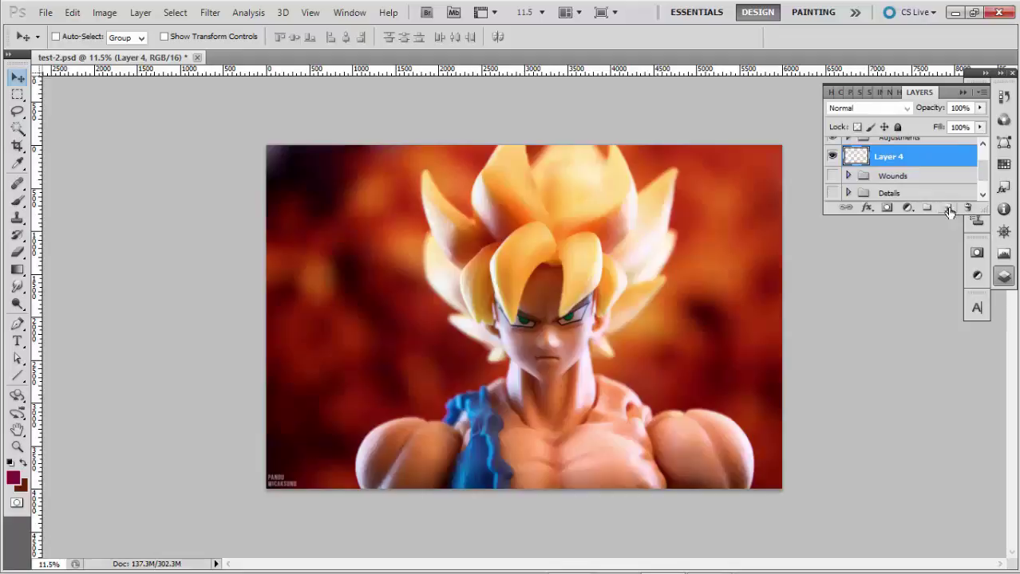
double_click(889, 158)
text(S)
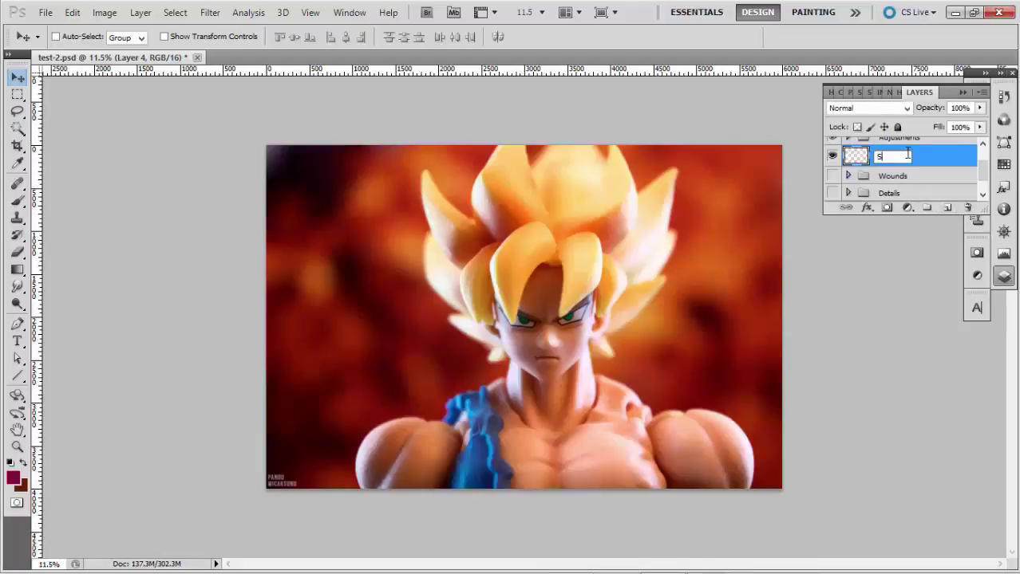
text(cratches)
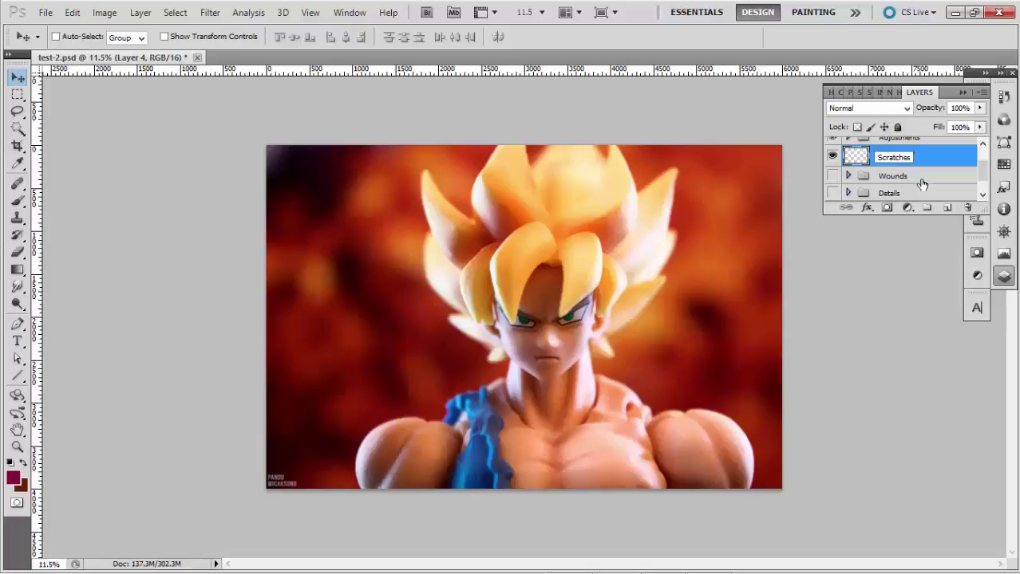
click(921, 179)
click(932, 161)
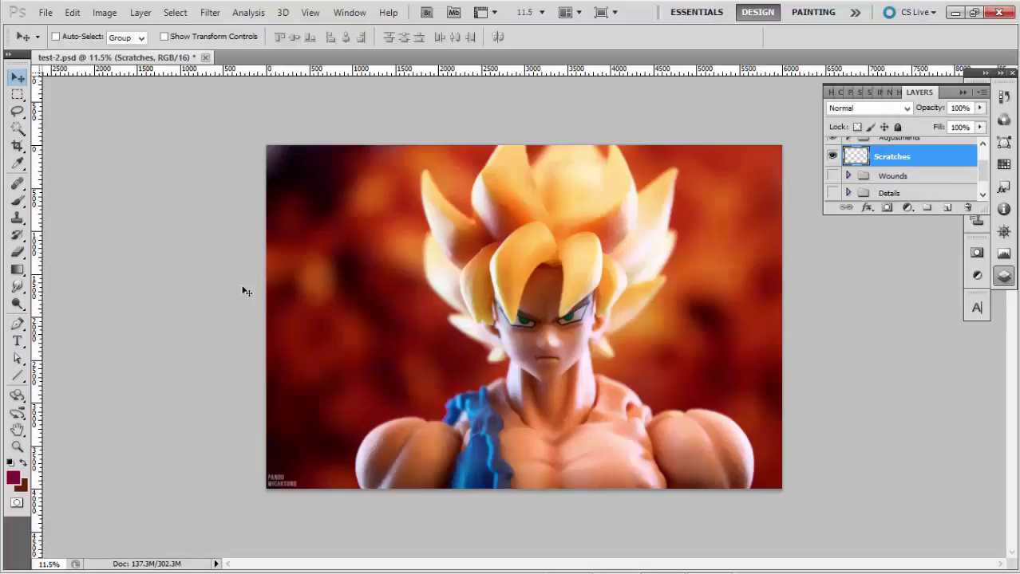
- Set up a soft round brush at 8 px with 0% hardness in Color Burn mode for painting on the figure
key(b)
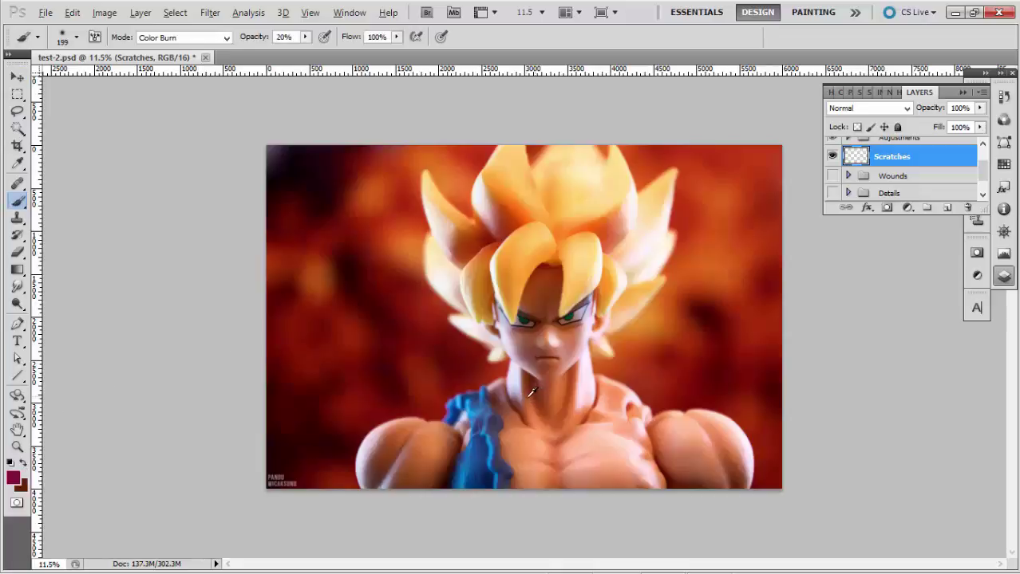
key(ctrl+plus)
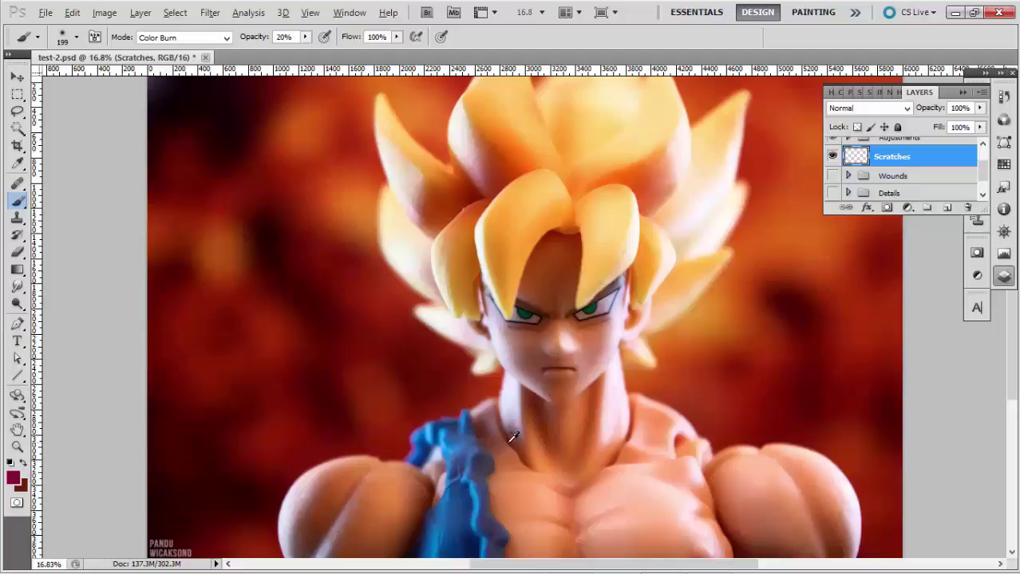
right_click(545, 342)
drag(630, 398, 592, 398)
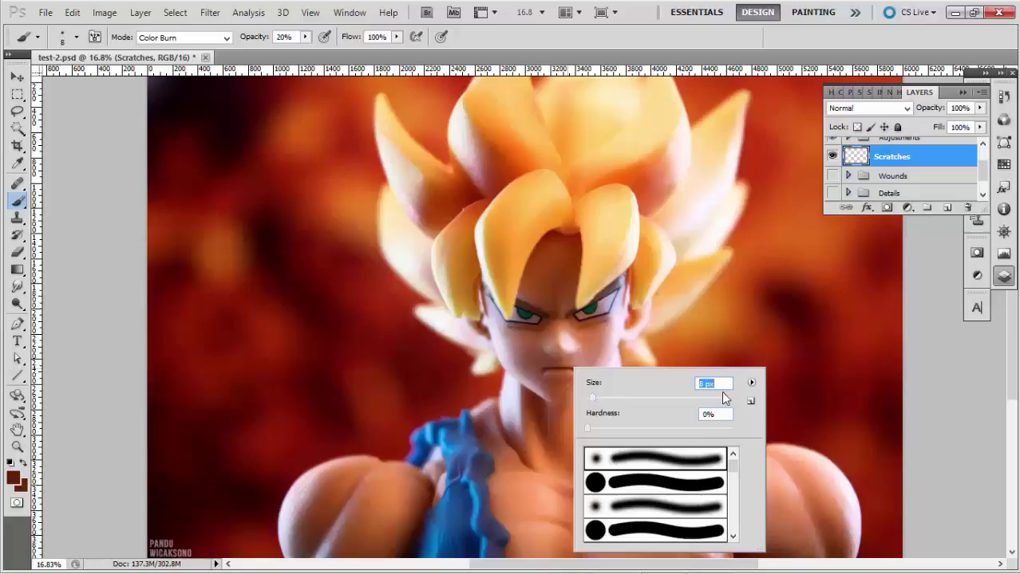
click(639, 483)
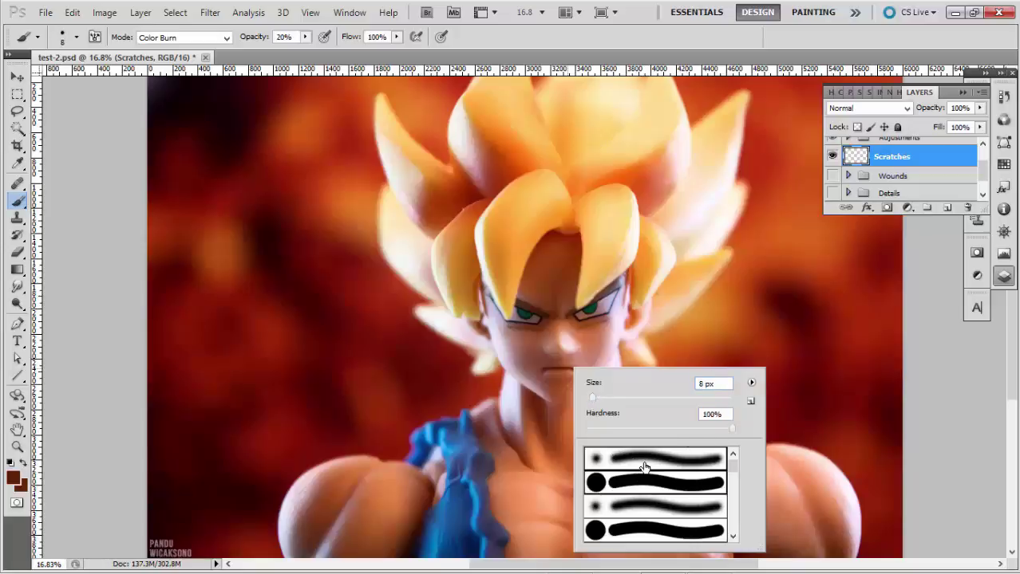
click(646, 467)
key(Return)
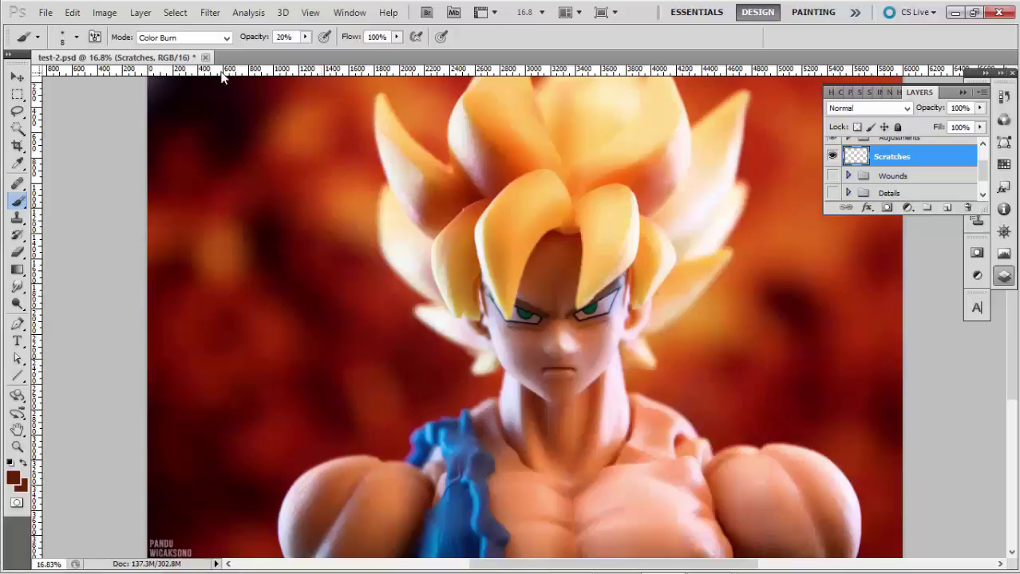
click(228, 38)
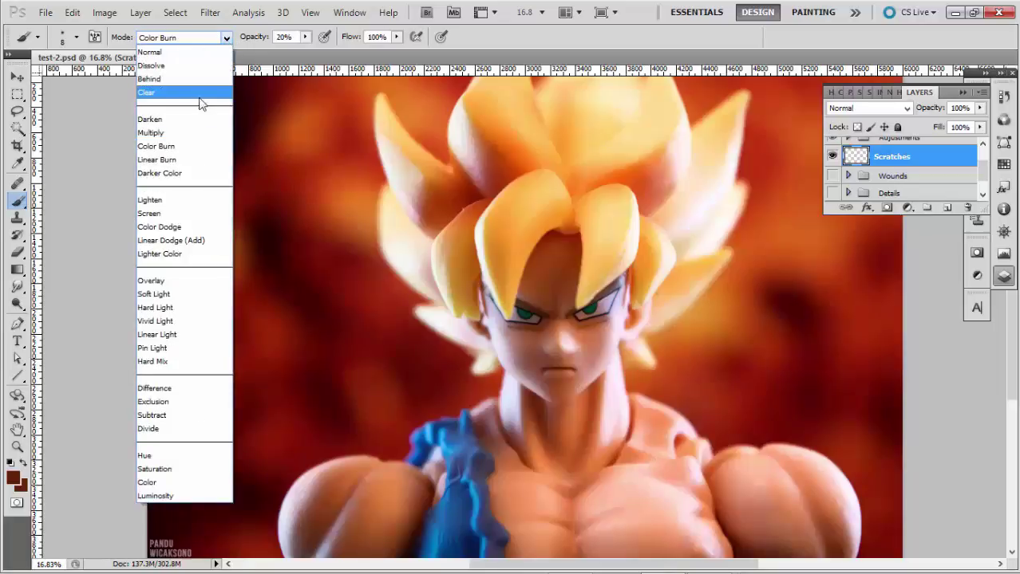
click(181, 145)
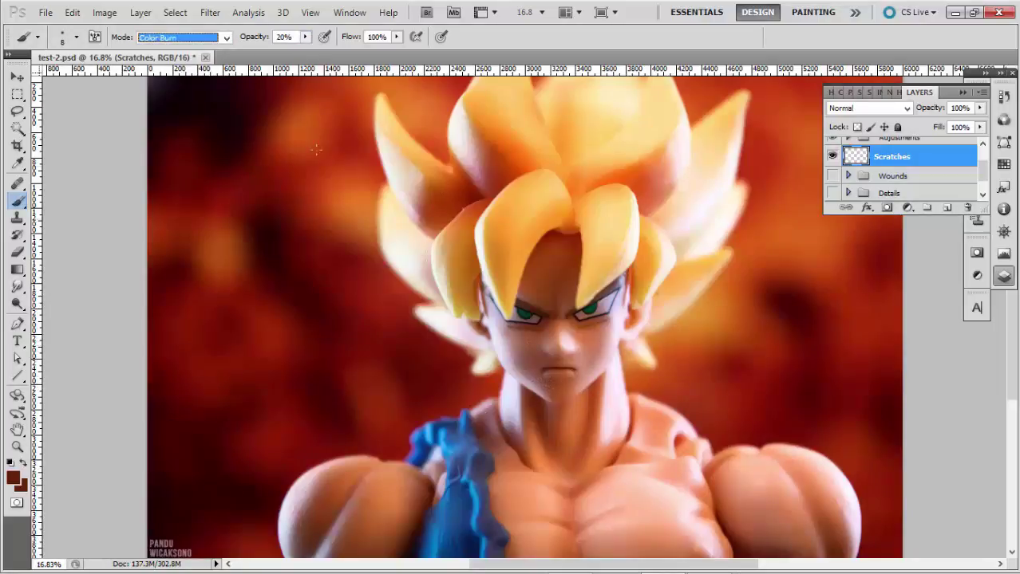
- Paint small clusters of fine scratch strokes on the figure's cheeks, forehead, chin and neck
mouse_move(512, 358)
mouse_down()
mouse_move(517, 379)
mouse_move(513, 360)
mouse_up()
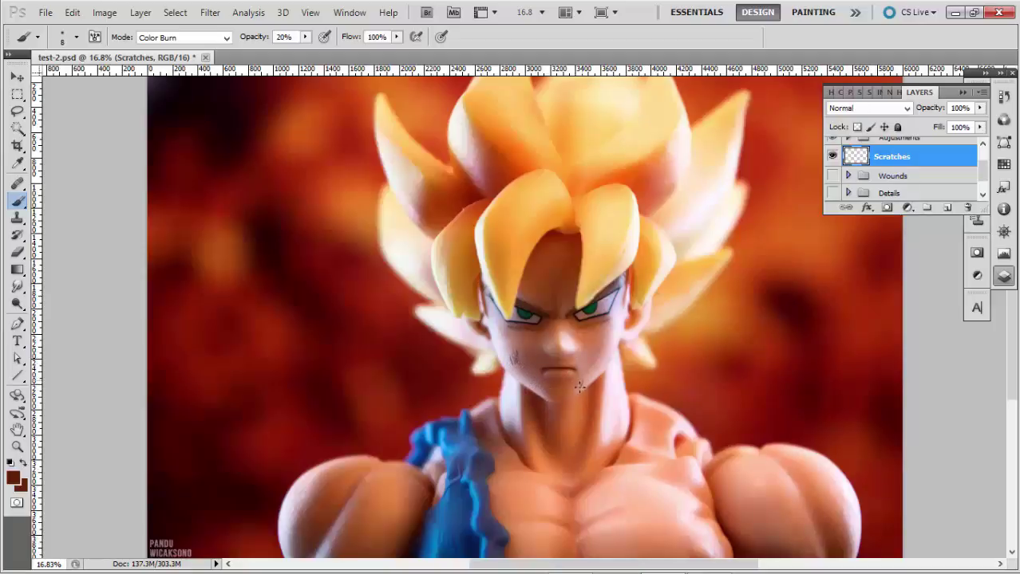
drag(584, 391, 580, 384)
drag(602, 341, 600, 351)
drag(544, 273, 547, 278)
drag(567, 379, 572, 373)
drag(490, 327, 496, 337)
drag(592, 410, 595, 417)
drag(529, 426, 528, 435)
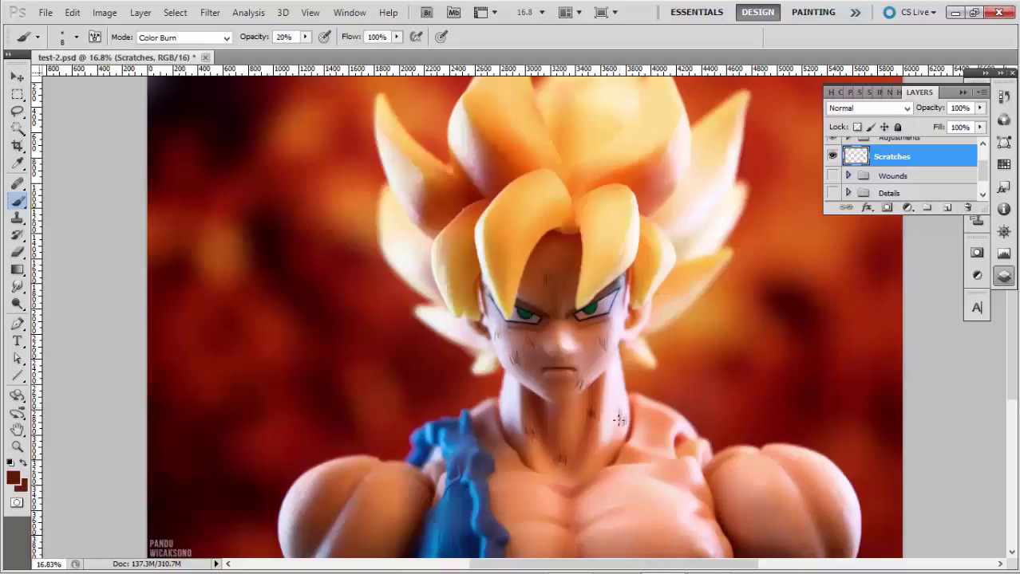
drag(622, 421, 617, 409)
mouse_move(510, 398)
mouse_down()
mouse_move(503, 407)
mouse_move(509, 399)
mouse_up()
- Paint clusters of fine scratch strokes across the figure's shoulders, chest and both upper arms
drag(661, 423, 670, 417)
drag(388, 489, 396, 504)
drag(346, 484, 347, 495)
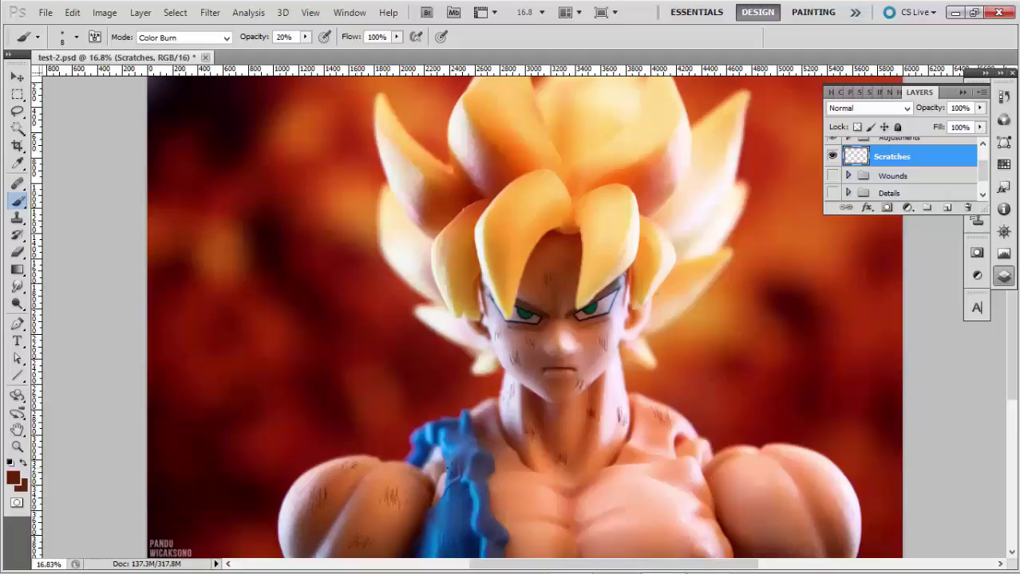
mouse_move(638, 489)
mouse_down()
mouse_move(654, 507)
mouse_move(651, 485)
mouse_move(661, 507)
mouse_up()
mouse_move(520, 540)
mouse_down()
mouse_move(543, 530)
mouse_move(540, 548)
mouse_move(528, 533)
mouse_up()
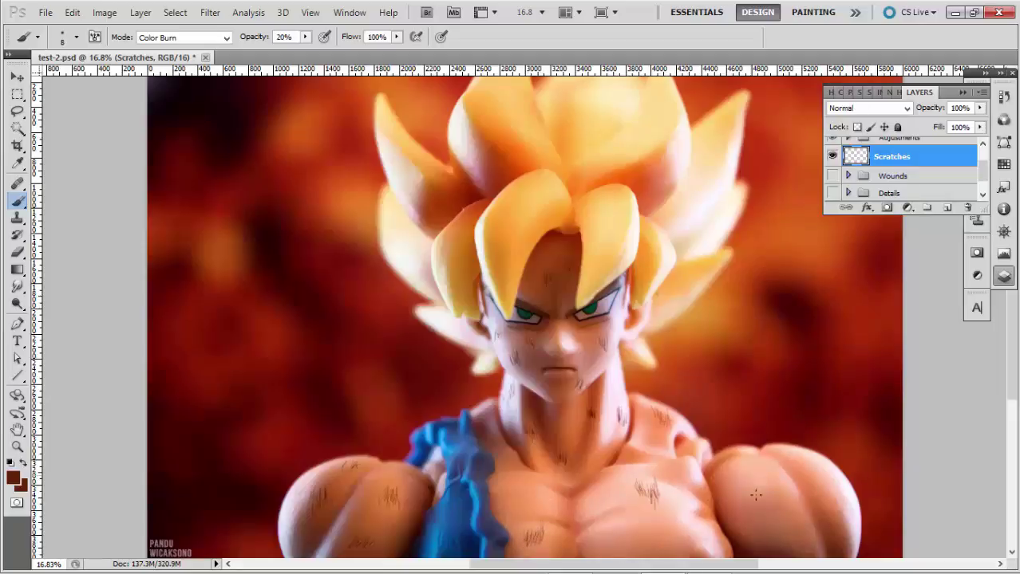
mouse_move(756, 496)
mouse_down()
mouse_move(756, 477)
mouse_move(769, 493)
mouse_up()
drag(831, 470, 837, 499)
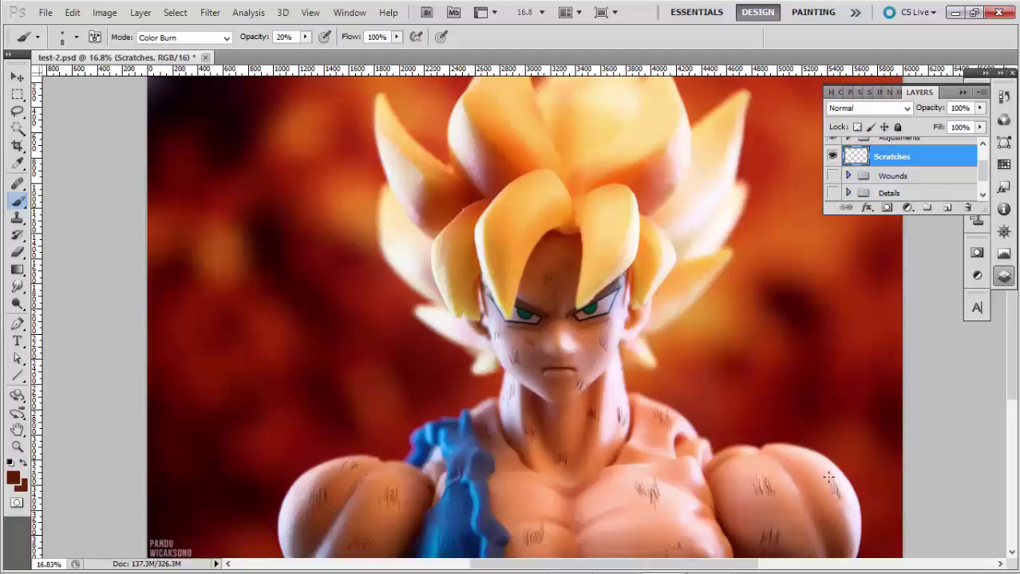
drag(829, 474, 834, 484)
mouse_move(686, 446)
mouse_down()
mouse_move(688, 463)
mouse_move(687, 448)
mouse_up()
mouse_move(625, 506)
mouse_down()
mouse_move(637, 483)
mouse_move(656, 498)
mouse_up()
drag(530, 533, 537, 545)
drag(664, 537, 676, 549)
- Create a new layer between Scratches and the Wounds group and name it Bruises
click(916, 177)
click(947, 208)
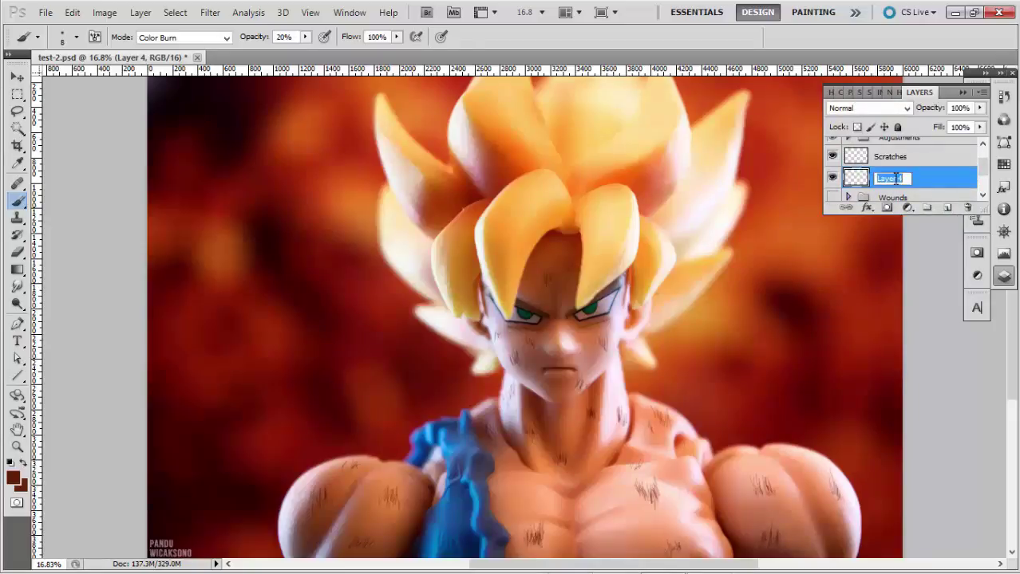
text(Bruises)
click(914, 156)
click(923, 176)
- Enlarge the soft brush to 150 px and set the foreground color to dark magenta #691c34
right_click(602, 318)
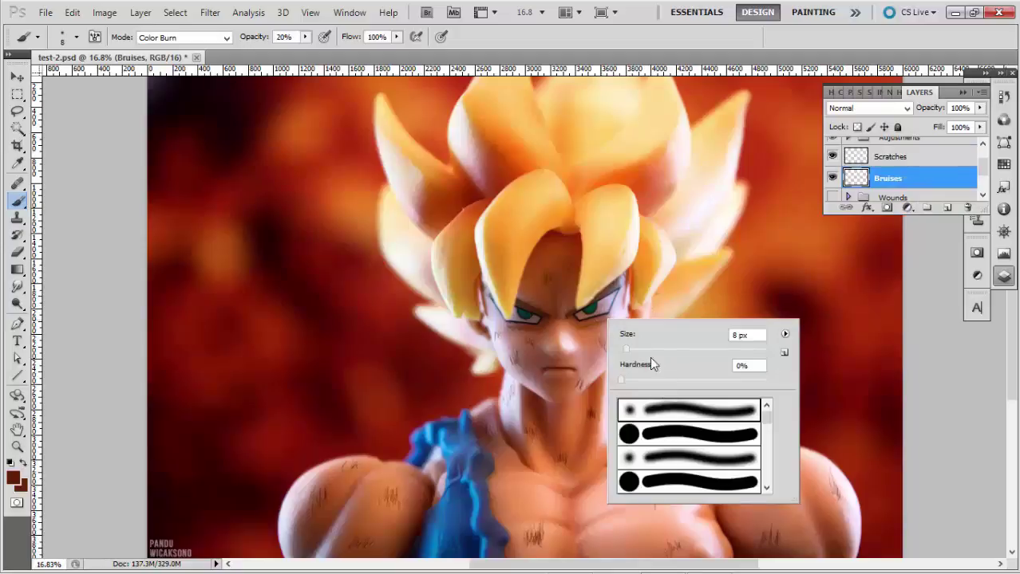
drag(643, 348, 683, 349)
click(535, 348)
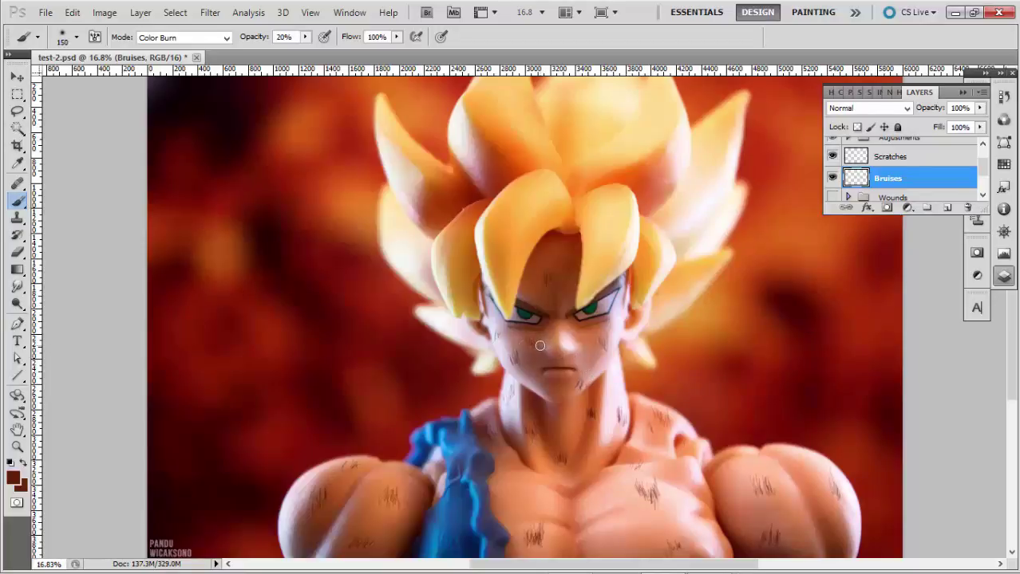
click(13, 478)
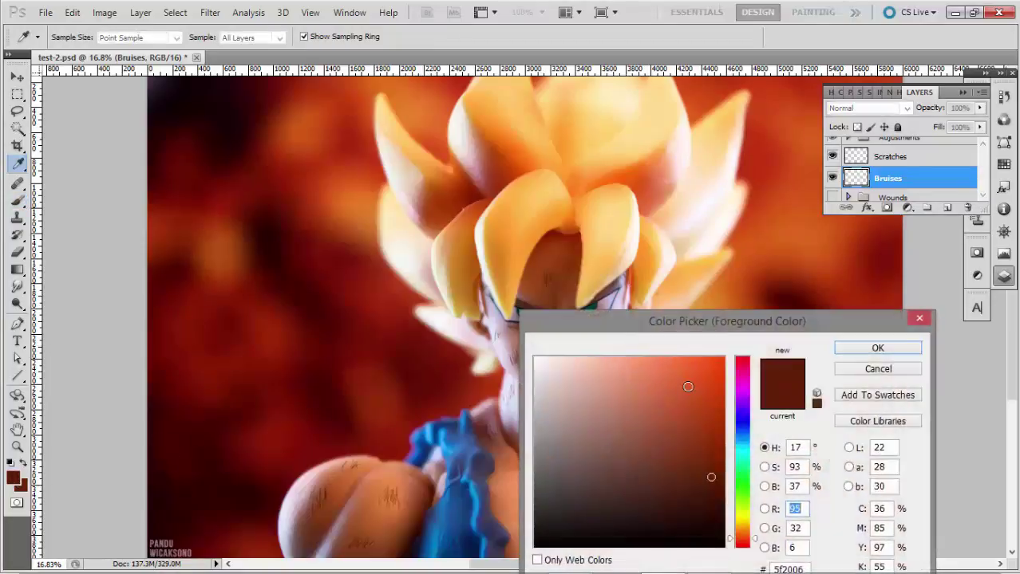
drag(707, 332, 866, 242)
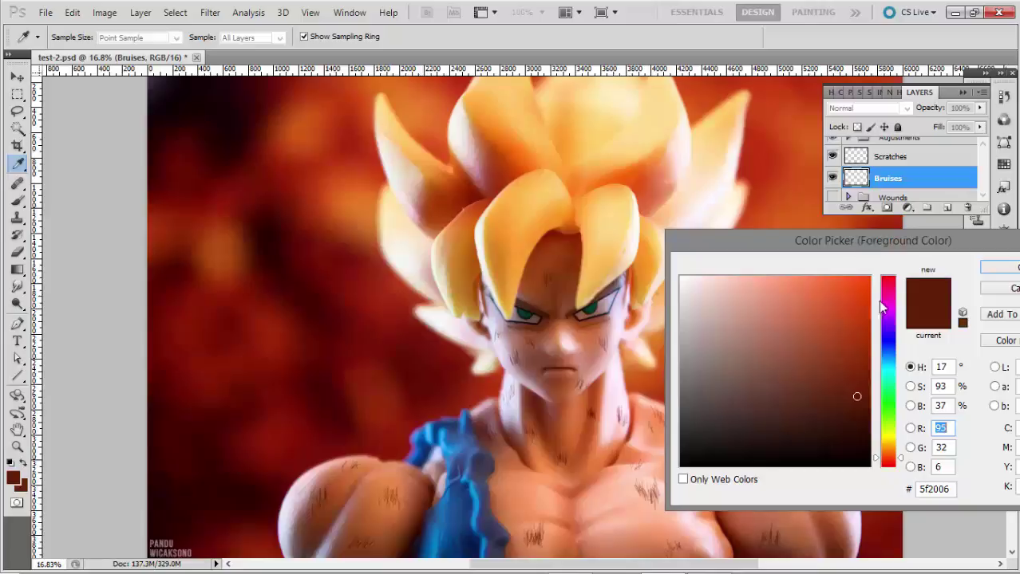
drag(880, 301, 895, 285)
drag(836, 388, 819, 388)
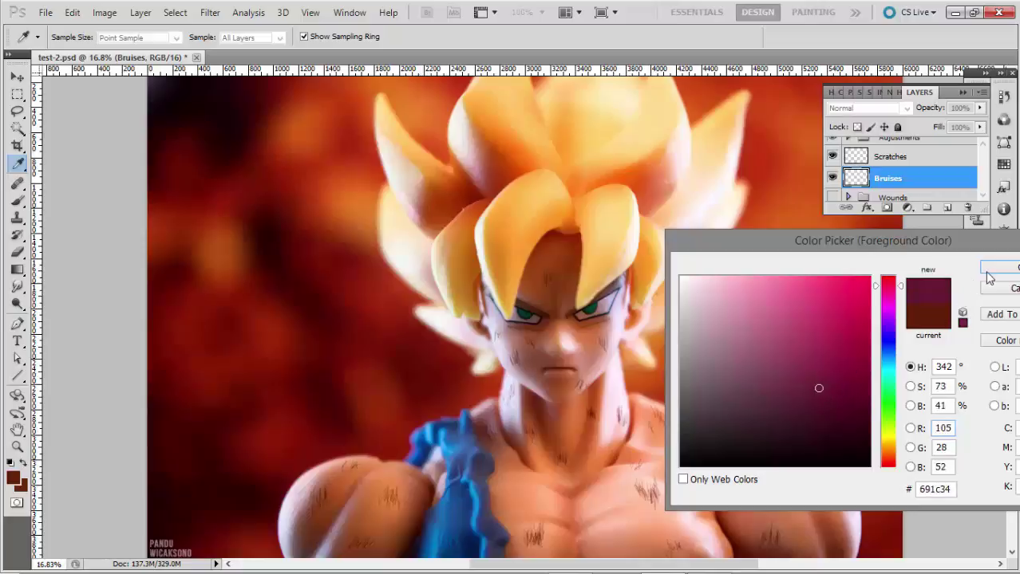
click(988, 277)
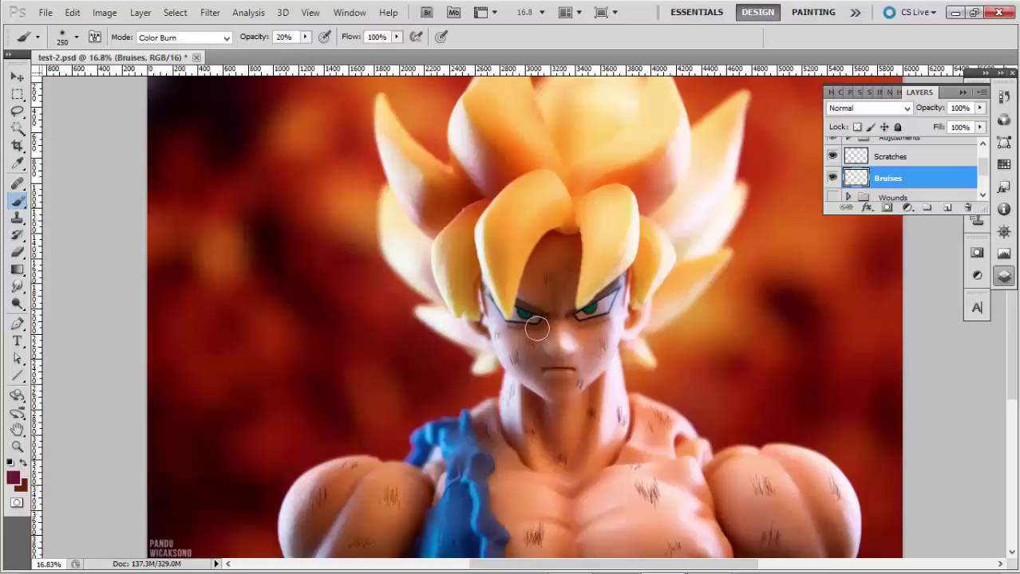
- Lighten the foreground color to #7a223d, undo the test bruise on the cheek, and reduce the brush size to 175 px
drag(606, 343, 604, 342)
click(12, 478)
click(817, 375)
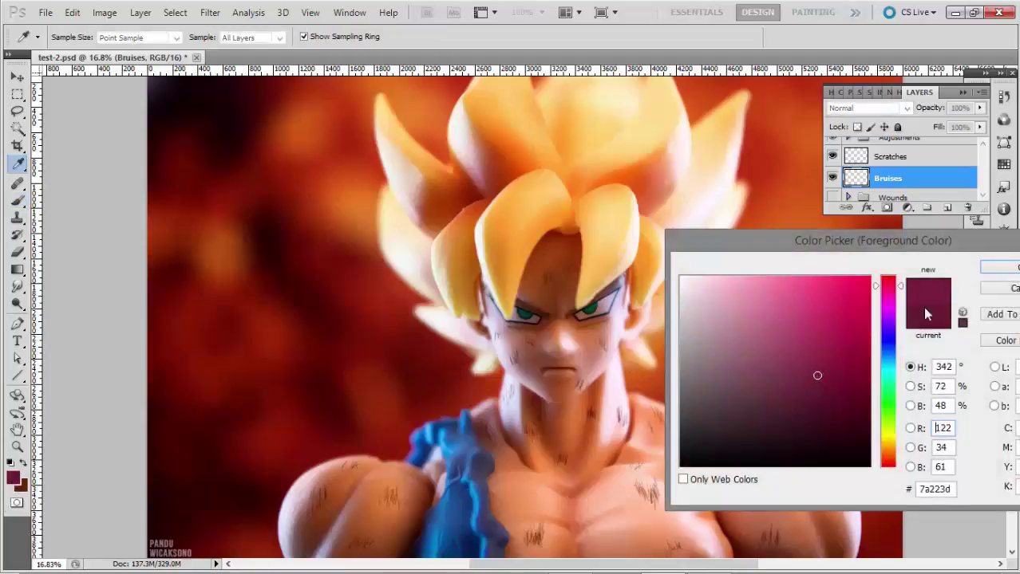
click(995, 268)
drag(605, 340, 604, 345)
key(ctrl+z)
key(bracketleft)
key(bracketleft)
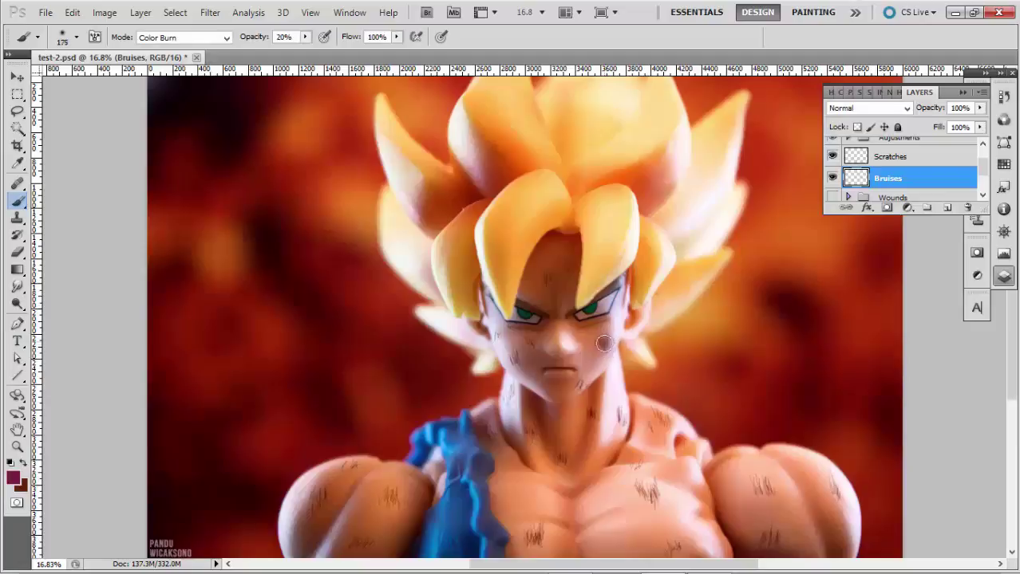
- Paint soft bruises over the scratches on the figure's cheeks, forehead and chin
mouse_move(528, 345)
mouse_down()
mouse_move(517, 359)
mouse_move(502, 352)
mouse_up()
click(496, 341)
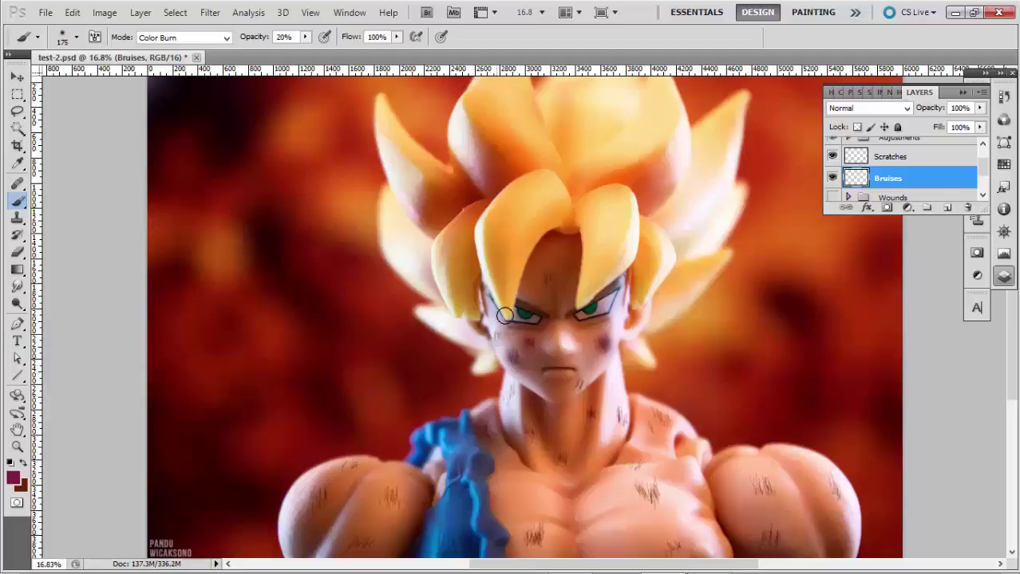
drag(544, 282, 567, 264)
drag(580, 390, 578, 385)
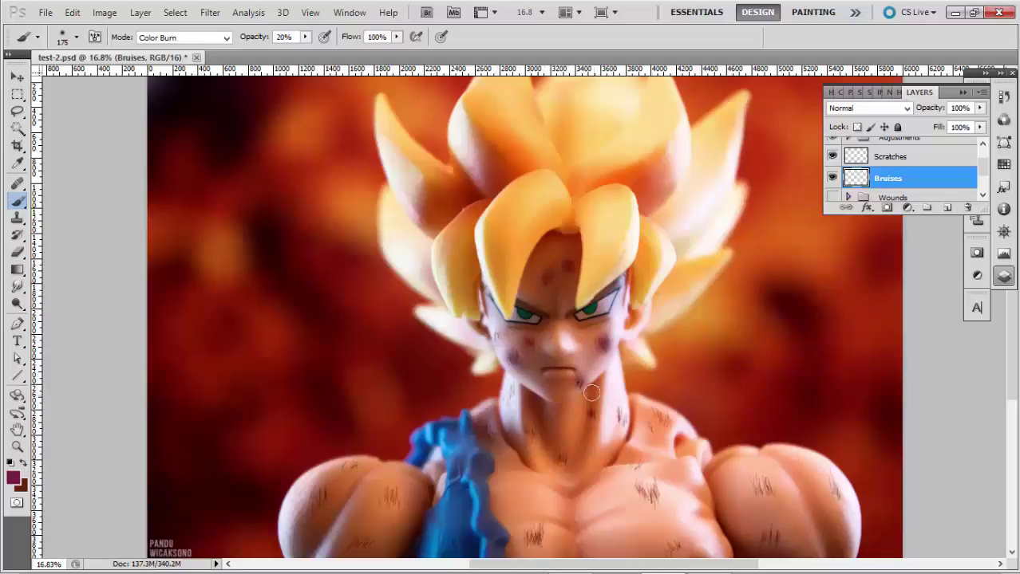
- Paint soft bruises over the scratches on the figure's neck, collarbone area and chest
mouse_move(531, 423)
mouse_down()
mouse_move(532, 440)
mouse_move(561, 453)
mouse_up()
mouse_move(593, 416)
mouse_down()
mouse_move(592, 406)
mouse_move(622, 417)
mouse_move(615, 406)
mouse_up()
mouse_move(626, 493)
mouse_down()
mouse_move(653, 493)
mouse_move(654, 483)
mouse_up()
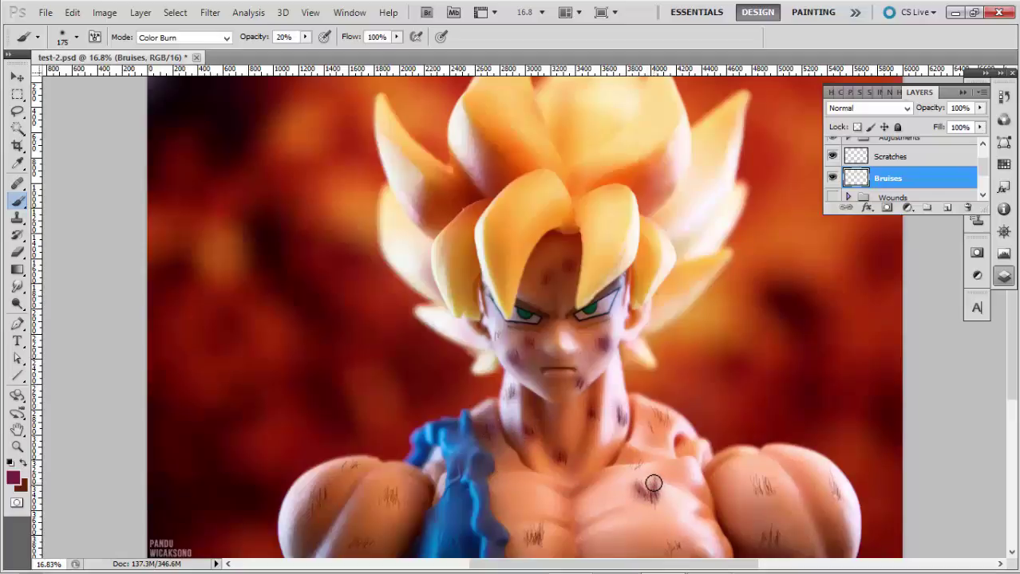
mouse_move(652, 431)
mouse_down()
mouse_move(654, 409)
mouse_move(672, 423)
mouse_move(665, 416)
mouse_up()
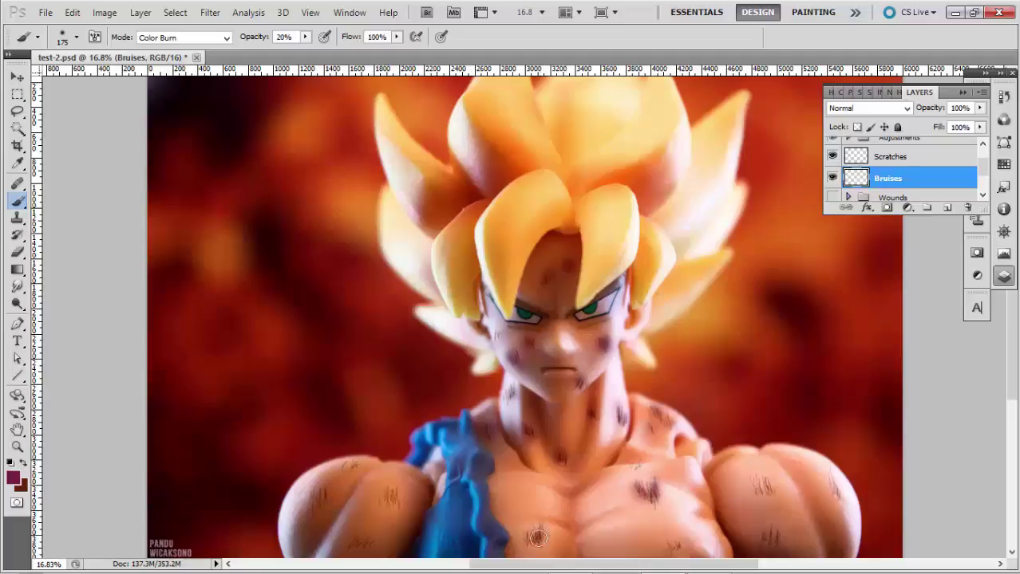
drag(538, 538, 535, 530)
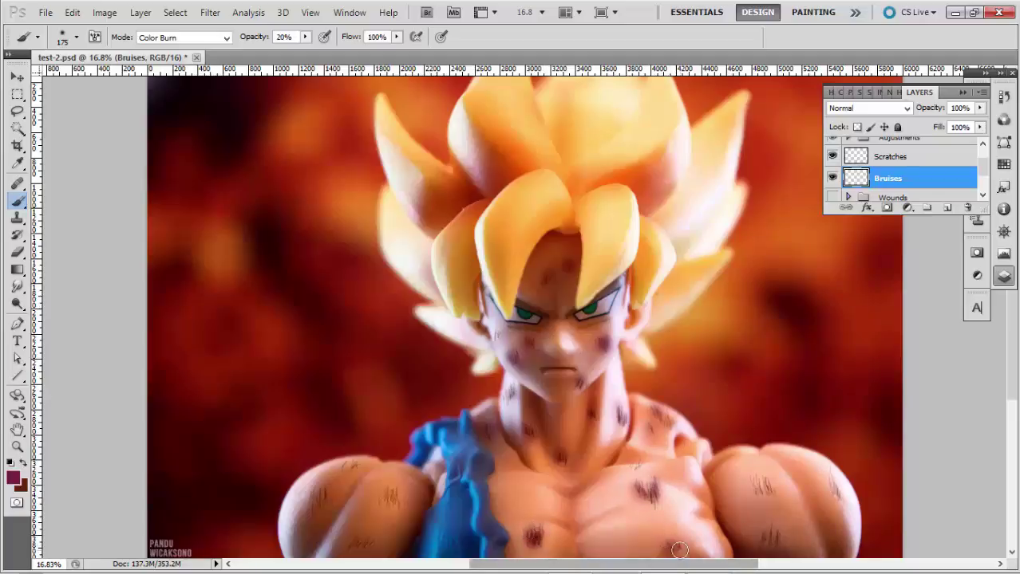
- Paint soft bruises over the scratches on both of the figure's upper arms
mouse_move(767, 546)
mouse_down()
mouse_move(766, 533)
mouse_move(764, 543)
mouse_move(790, 525)
mouse_up()
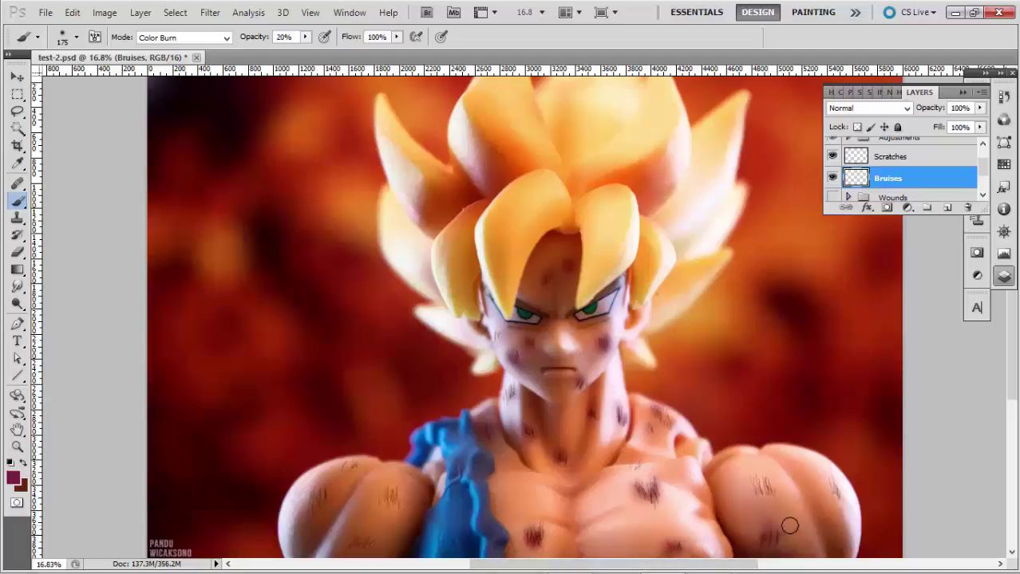
mouse_move(759, 485)
mouse_down()
mouse_move(795, 501)
mouse_move(778, 508)
mouse_move(776, 494)
mouse_move(840, 492)
mouse_move(832, 481)
mouse_move(840, 507)
mouse_move(827, 474)
mouse_up()
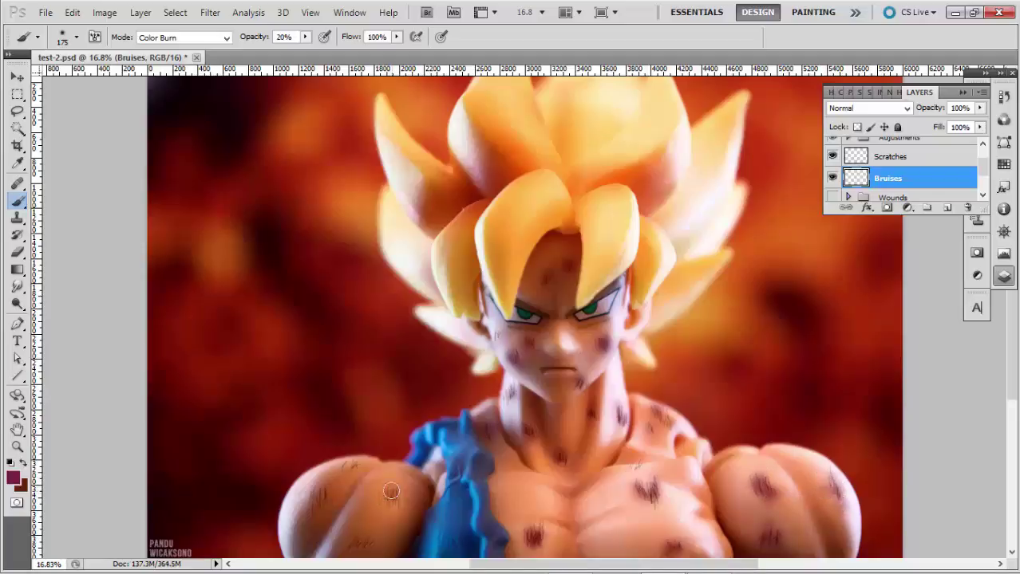
mouse_move(391, 492)
mouse_down()
mouse_move(381, 501)
mouse_move(396, 502)
mouse_up()
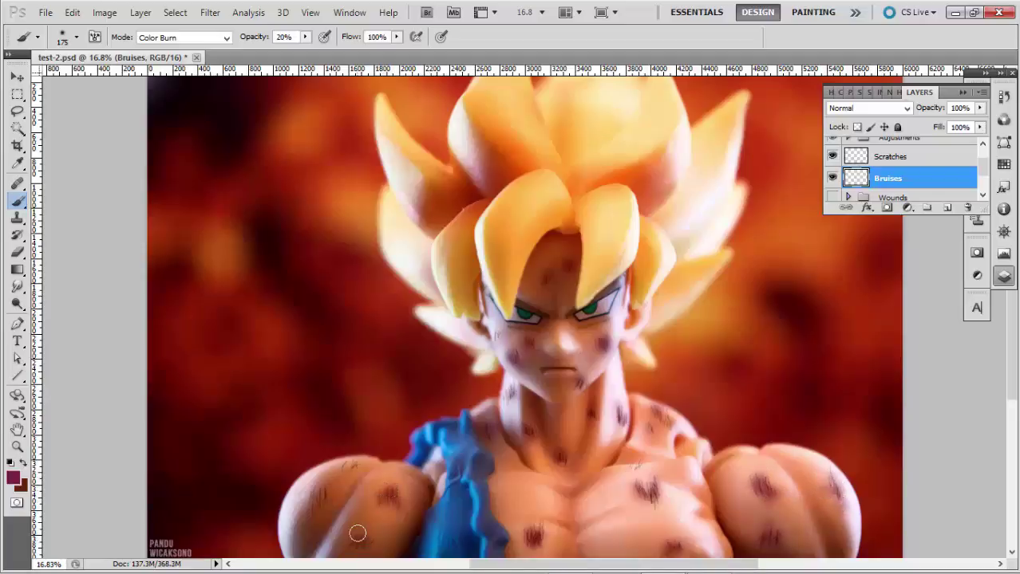
mouse_move(357, 533)
mouse_down()
mouse_move(362, 545)
mouse_move(367, 537)
mouse_up()
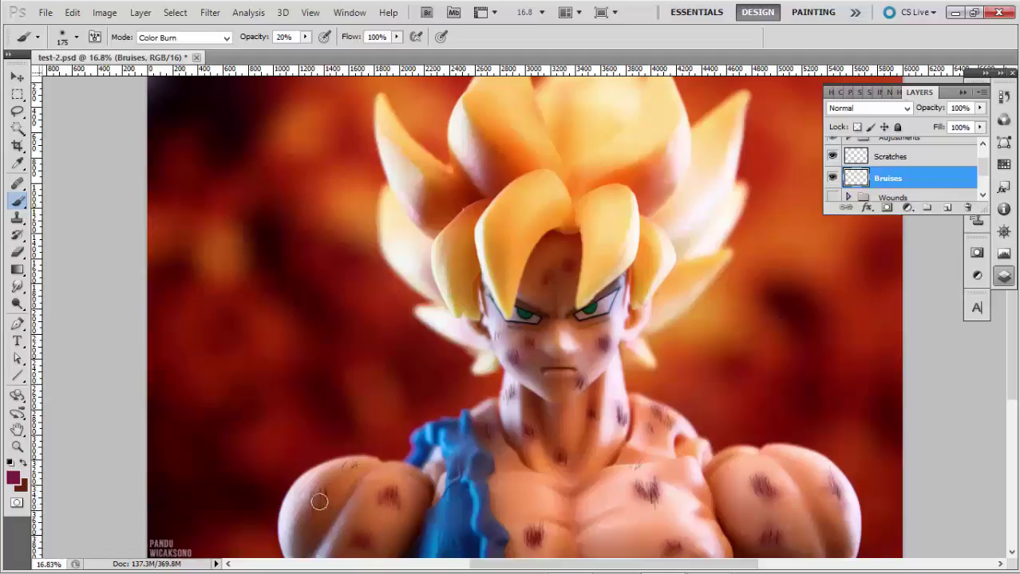
mouse_move(319, 501)
mouse_down()
mouse_move(324, 485)
mouse_move(320, 501)
mouse_up()
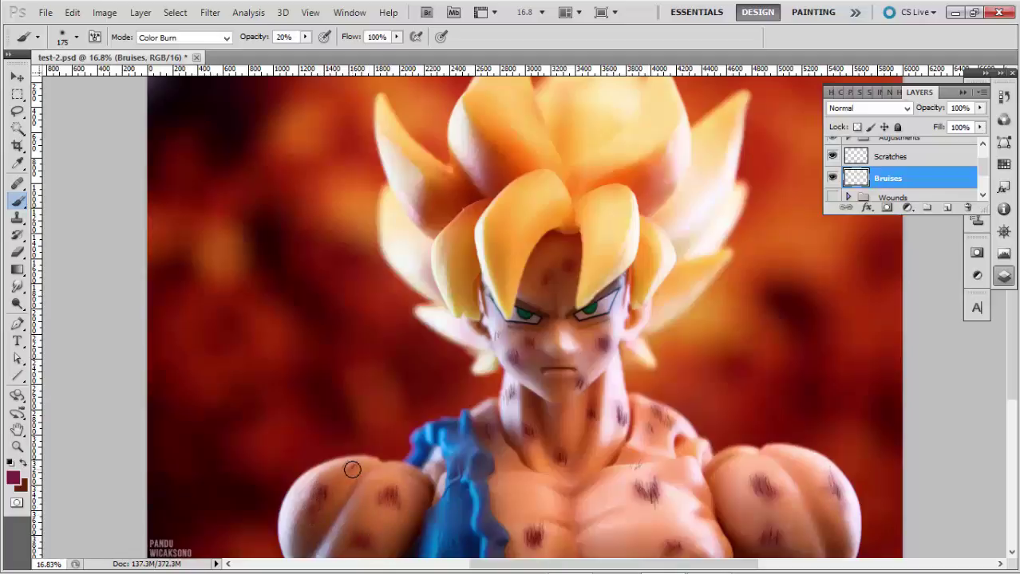
- Paint additional soft bruises on the figure's shoulder, forehead, neck, collarbone area, chest and upper arm
drag(353, 470, 354, 466)
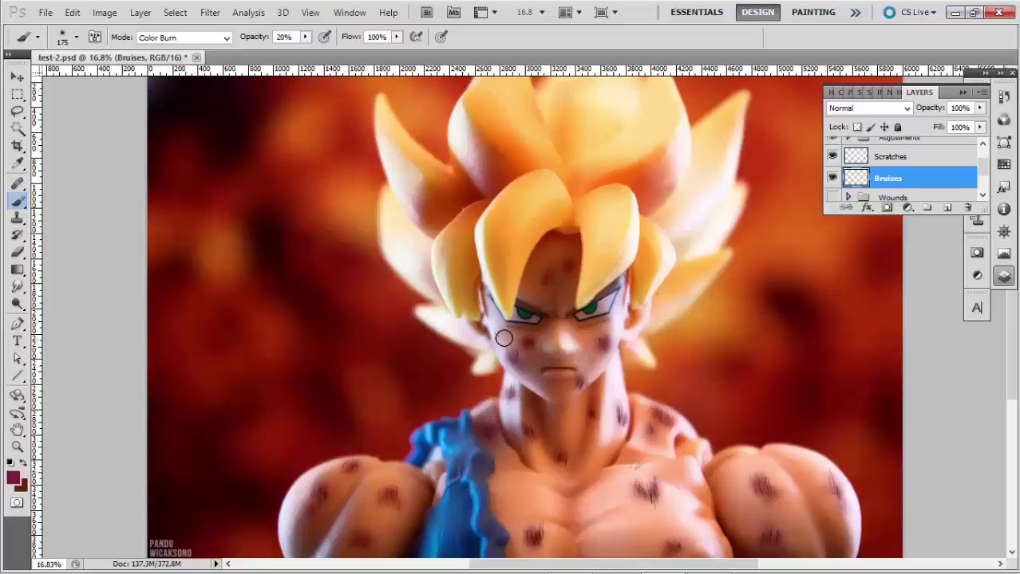
click(547, 269)
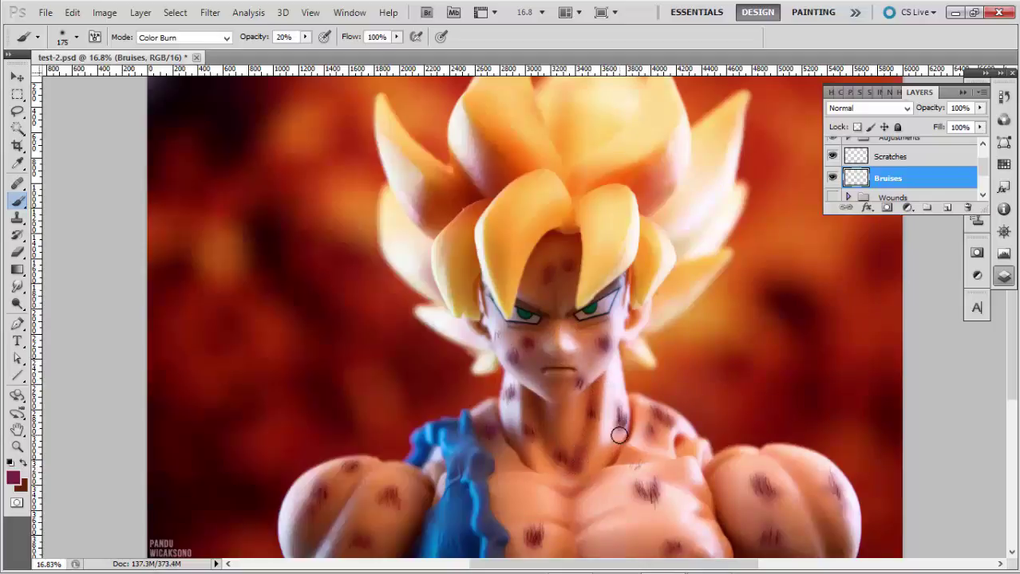
click(527, 445)
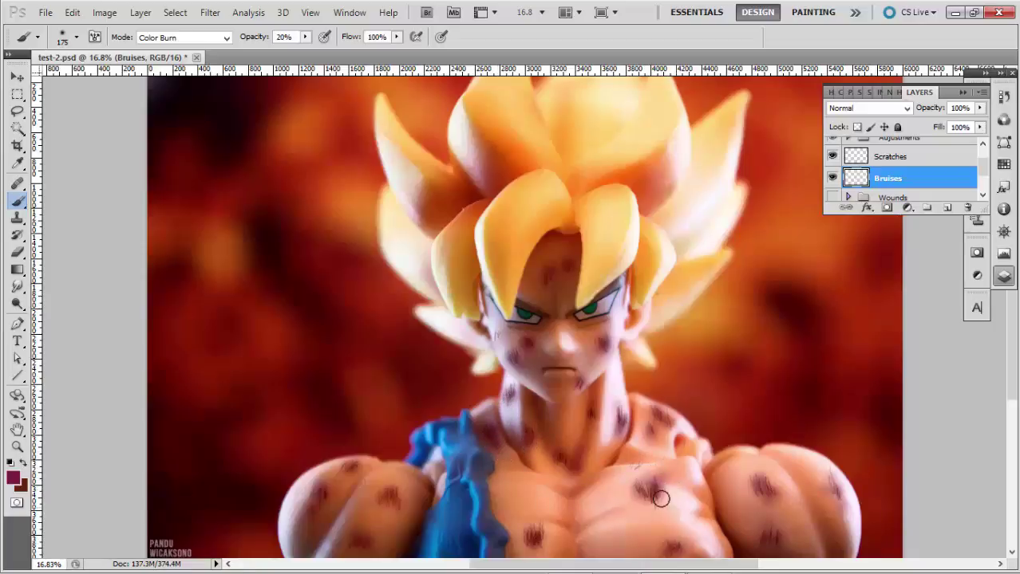
drag(693, 477, 707, 507)
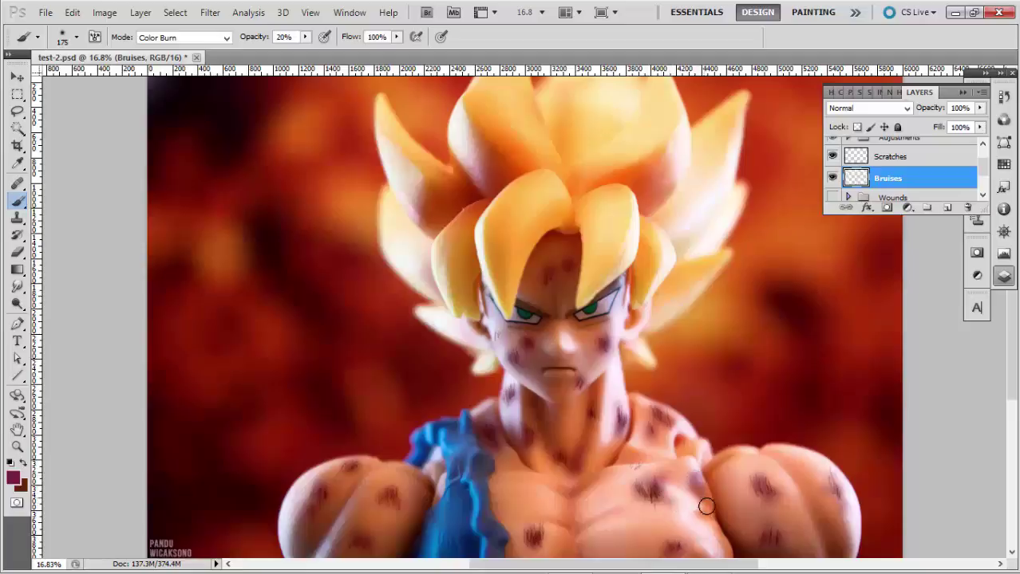
drag(504, 508, 513, 520)
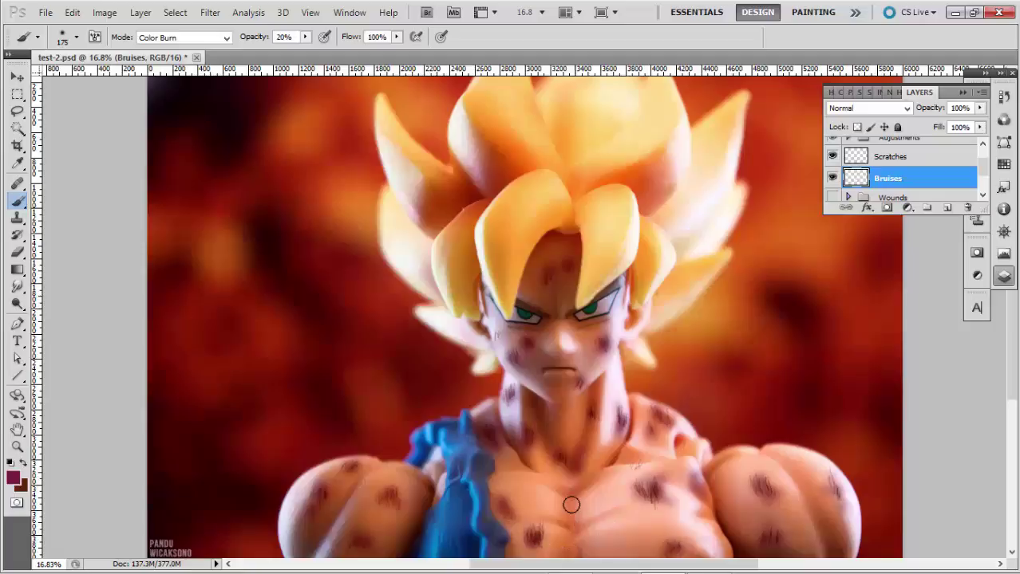
drag(568, 501, 569, 537)
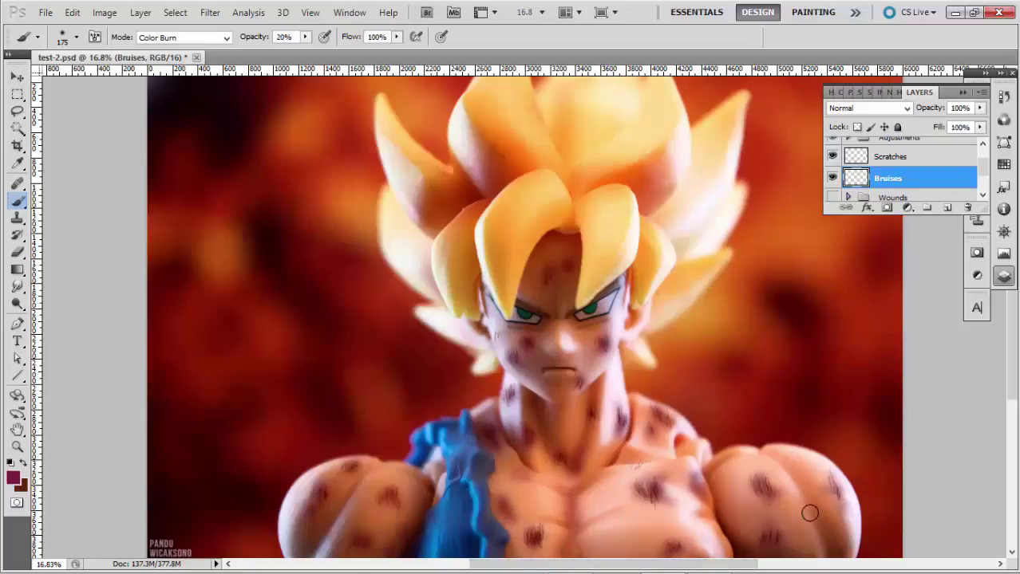
drag(743, 539, 755, 546)
- Examine the bruises and scratches across the whole figure and up close on the face and neck
key(ctrl+minus)
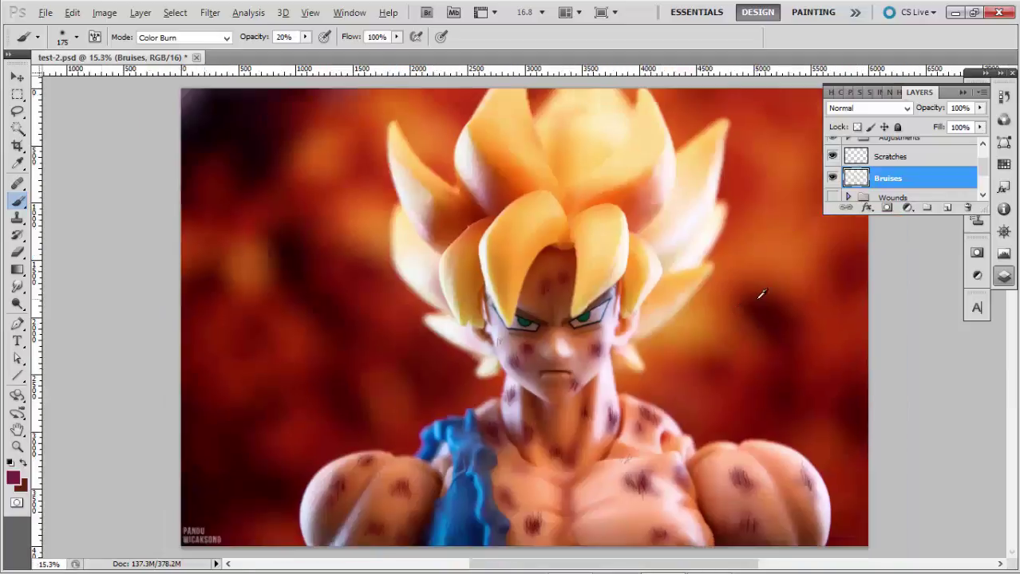
key(alt+v)
click(733, 310)
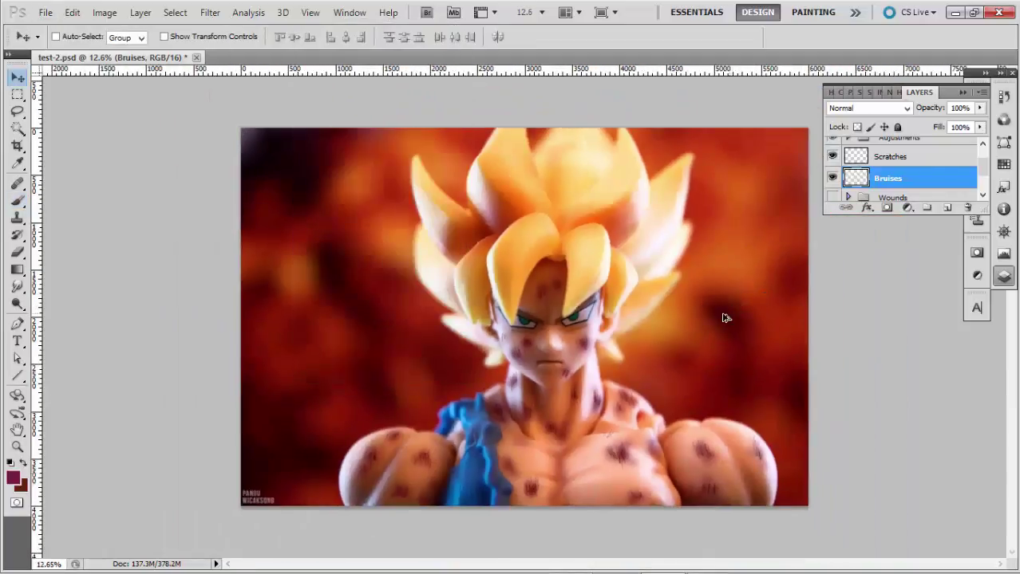
scroll(728, 316, down, 2)
scroll(724, 319, up, 4)
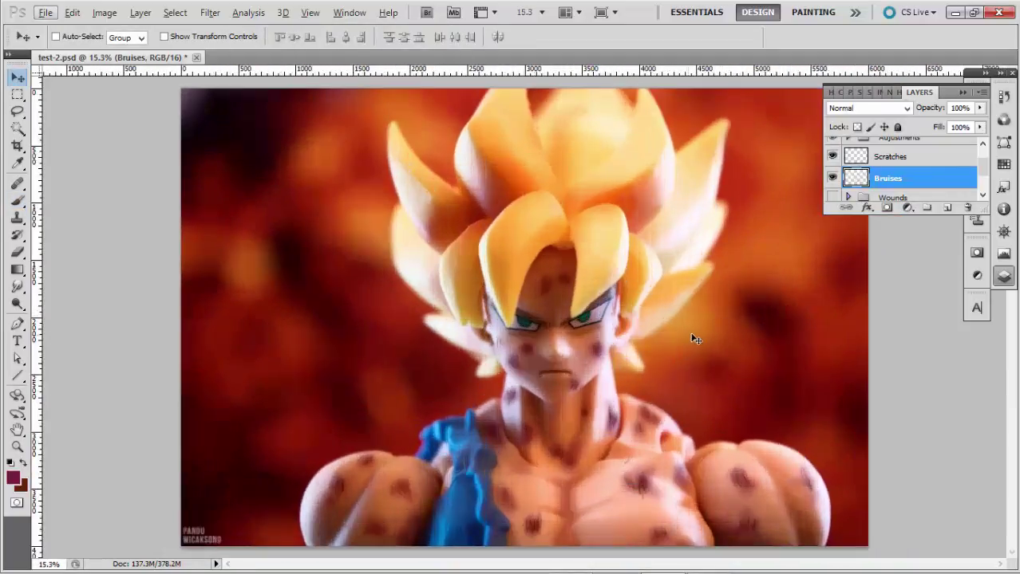
scroll(619, 392, up, 2)
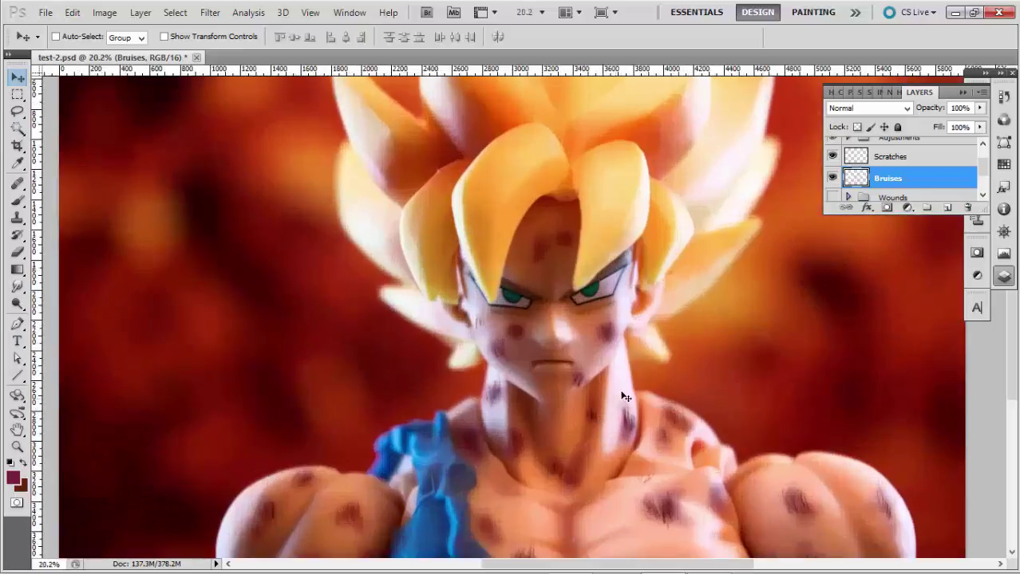
scroll(622, 393, down, 3)
scroll(571, 388, up, 2)
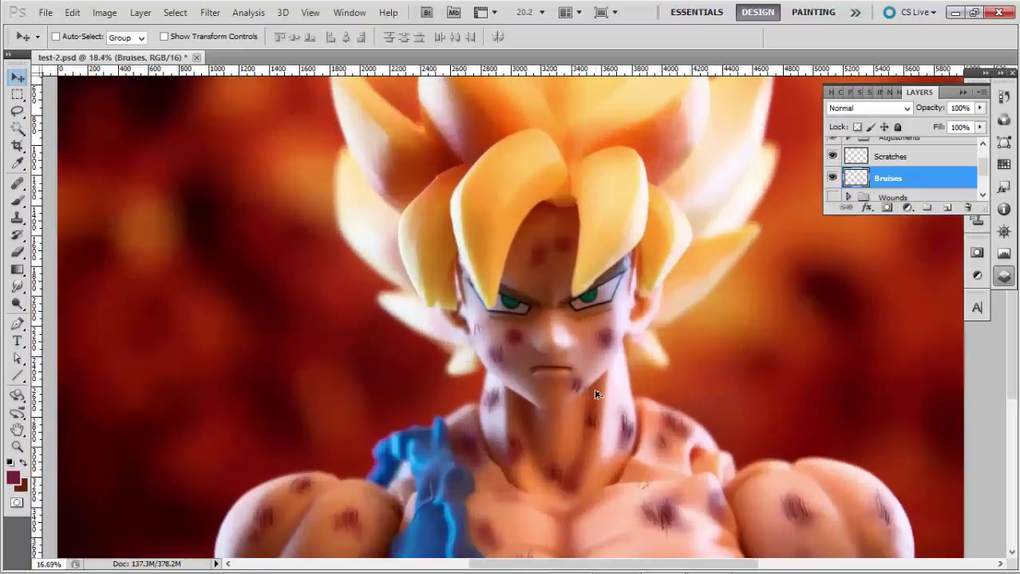
scroll(596, 392, down, 2)
scroll(599, 380, up, 1)
scroll(608, 374, up, 1)
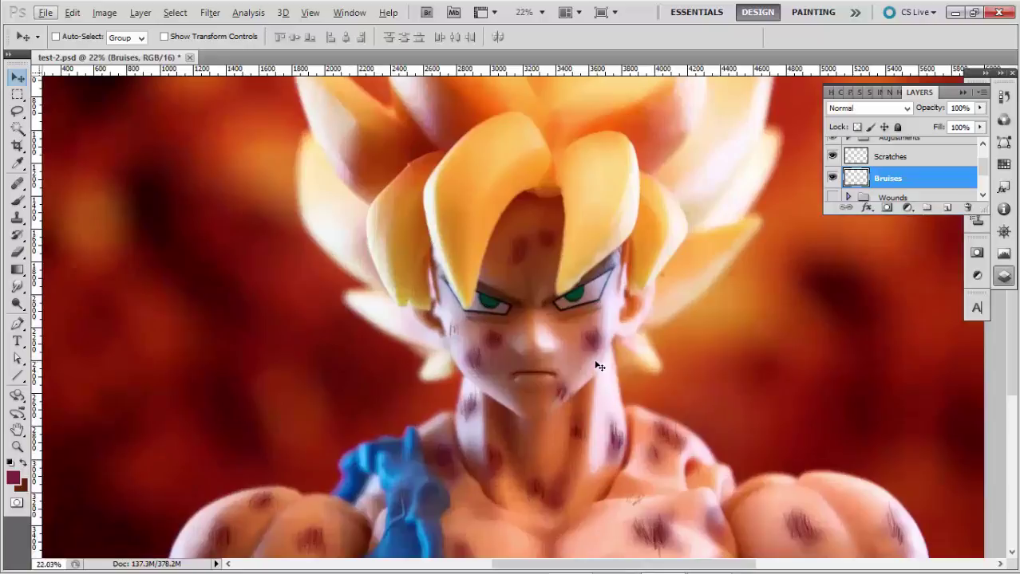
- Set the brush to a brighter crimson foreground color, 40 px size and 45% opacity
key(b)
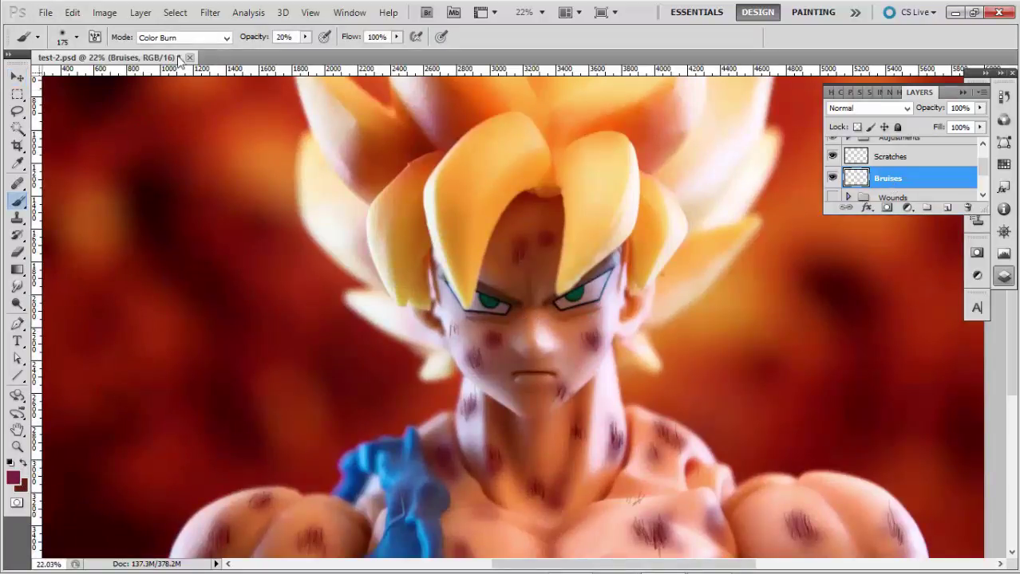
click(12, 477)
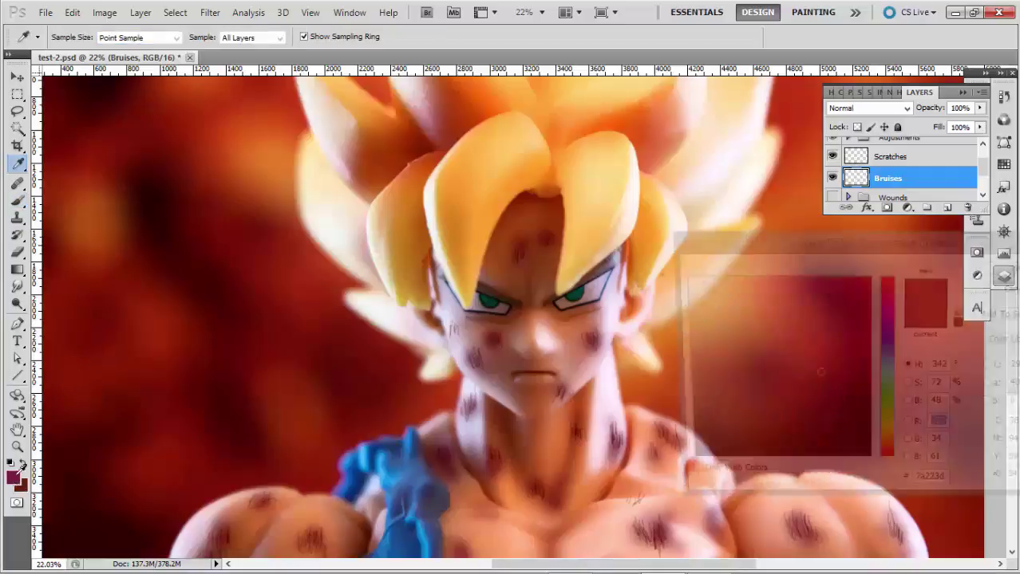
click(864, 295)
mouse_move(864, 295)
mouse_down()
mouse_move(873, 277)
mouse_move(895, 280)
mouse_move(836, 338)
mouse_up()
click(1007, 269)
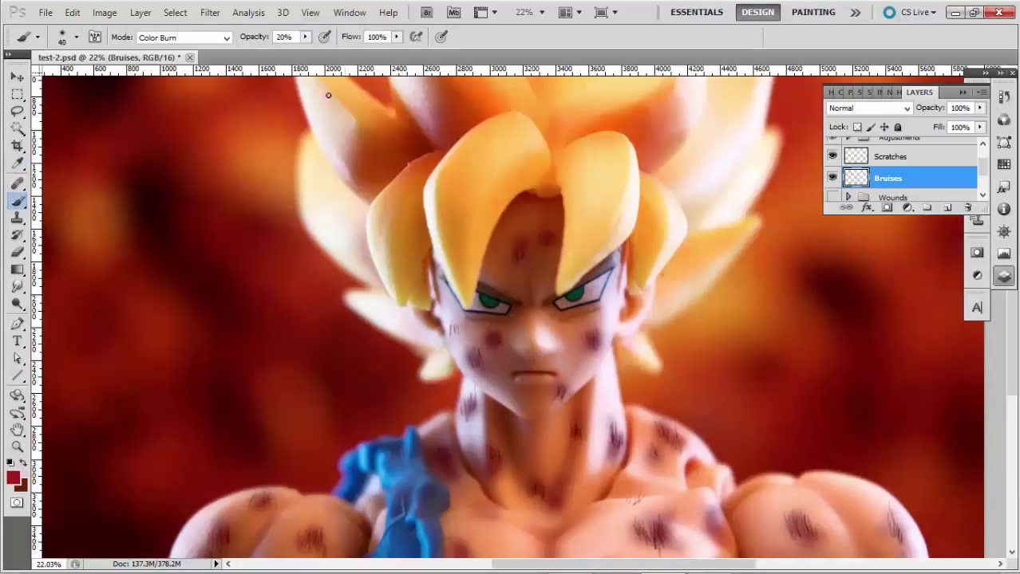
drag(305, 45, 326, 53)
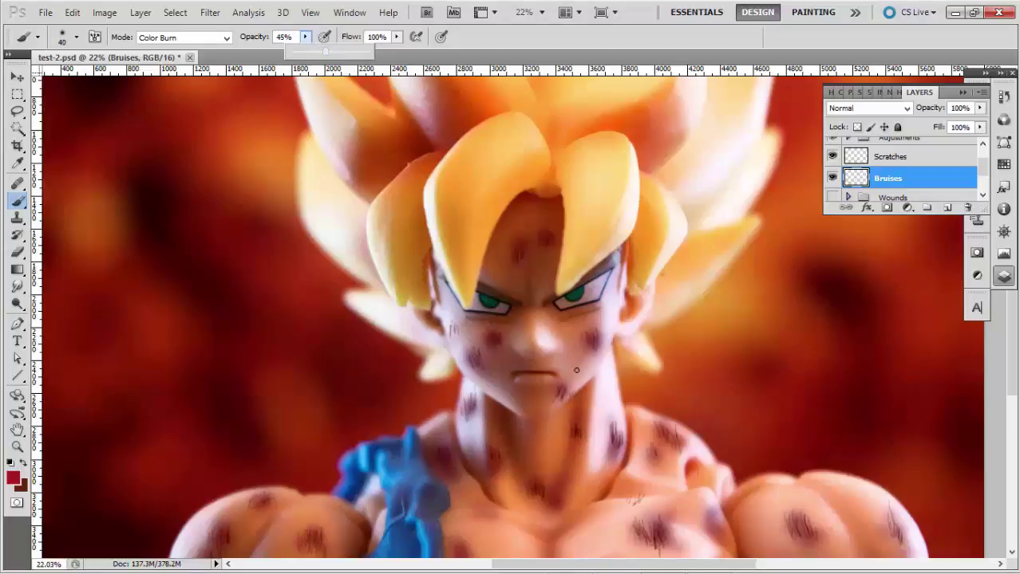
drag(563, 370, 558, 395)
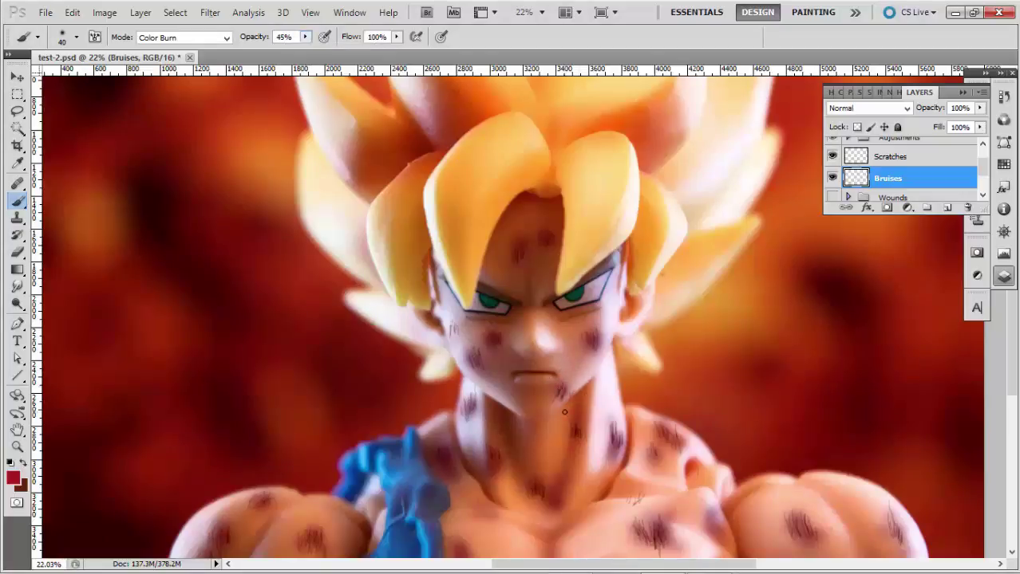
scroll(564, 412, up, 3)
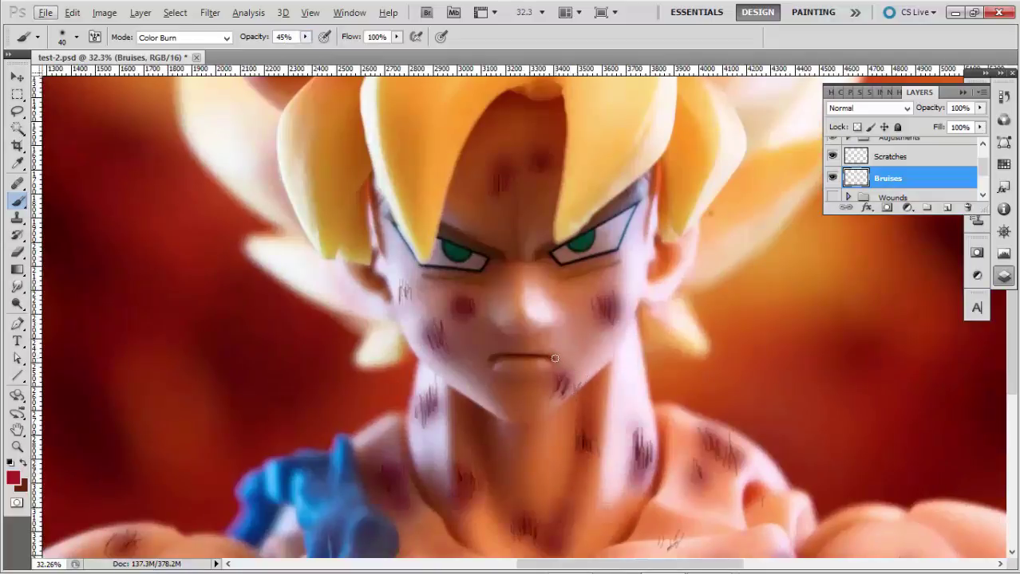
click(553, 362)
key(ctrl+z)
- Create a new layer and paint a blood trickle from the mouth corner down the chin, deepening it with a 10 px brush at 20% opacity
click(947, 207)
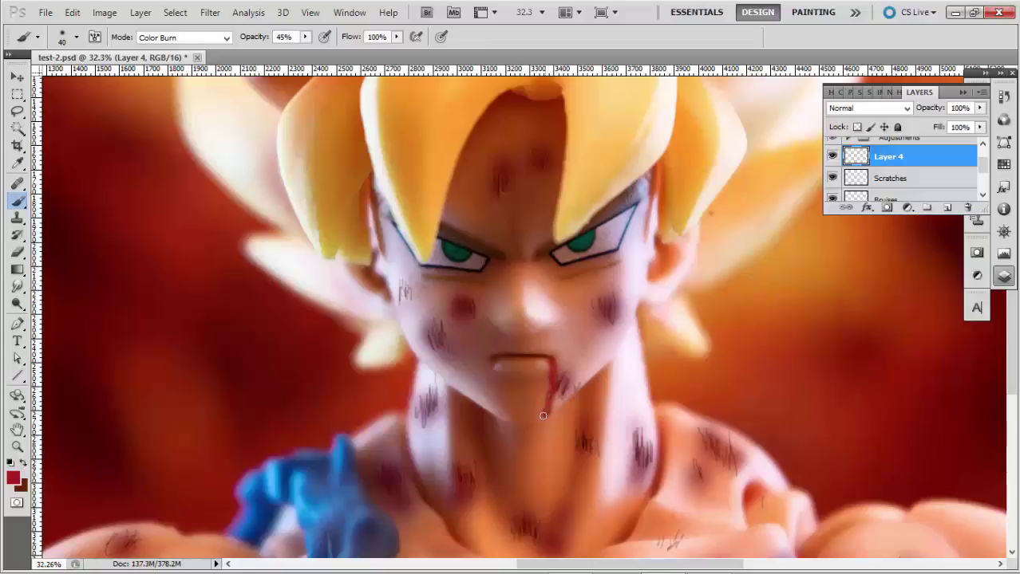
scroll(594, 381, down, 4)
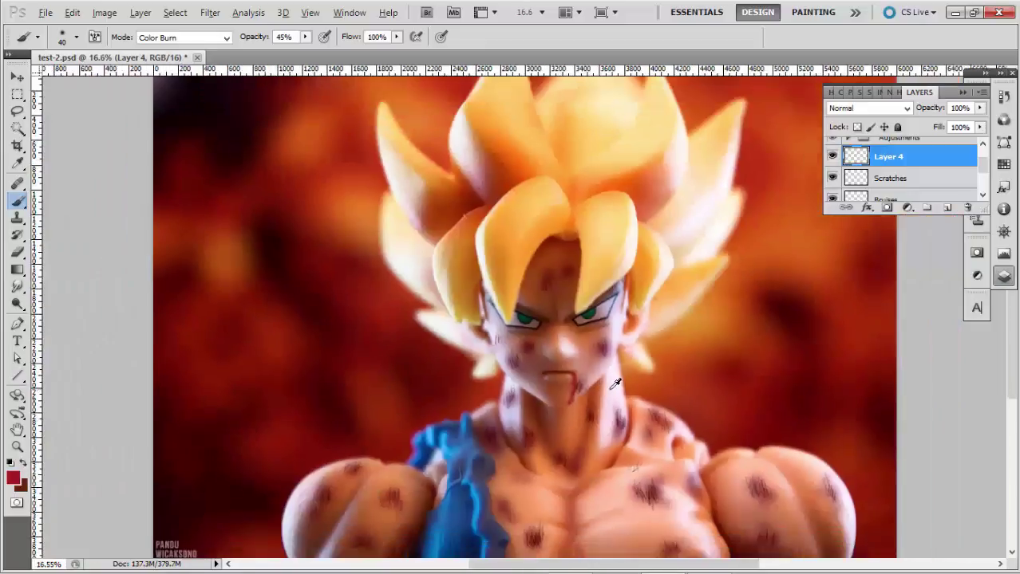
scroll(569, 374, up, 5)
scroll(568, 373, up, 3)
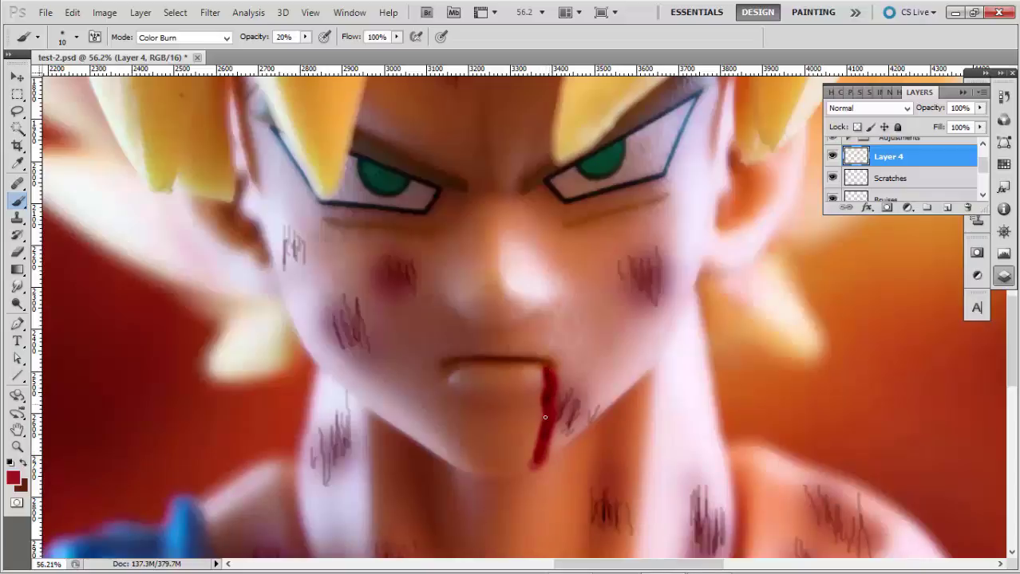
scroll(598, 448, down, 4)
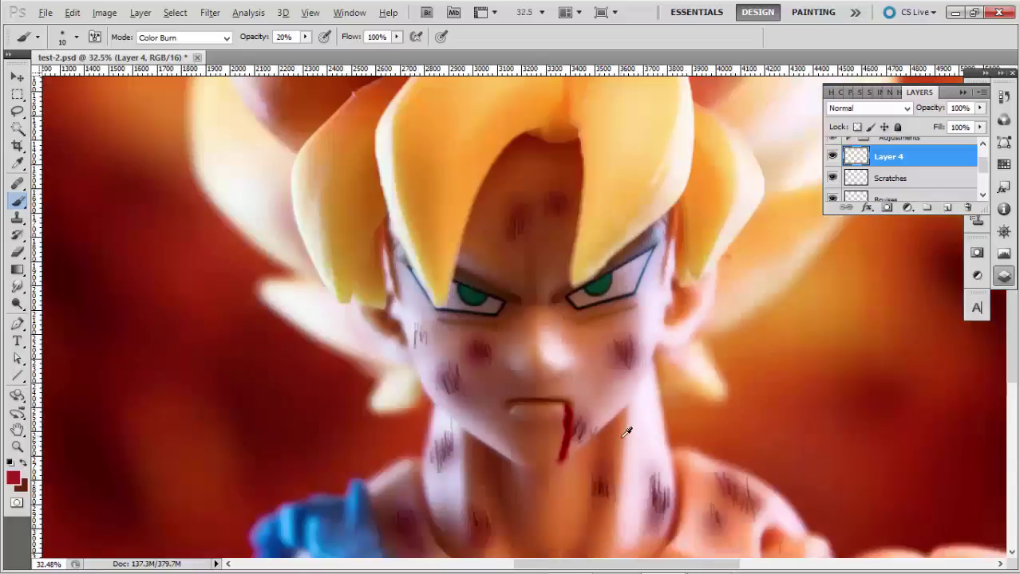
scroll(616, 454, up, 4)
scroll(592, 445, up, 3)
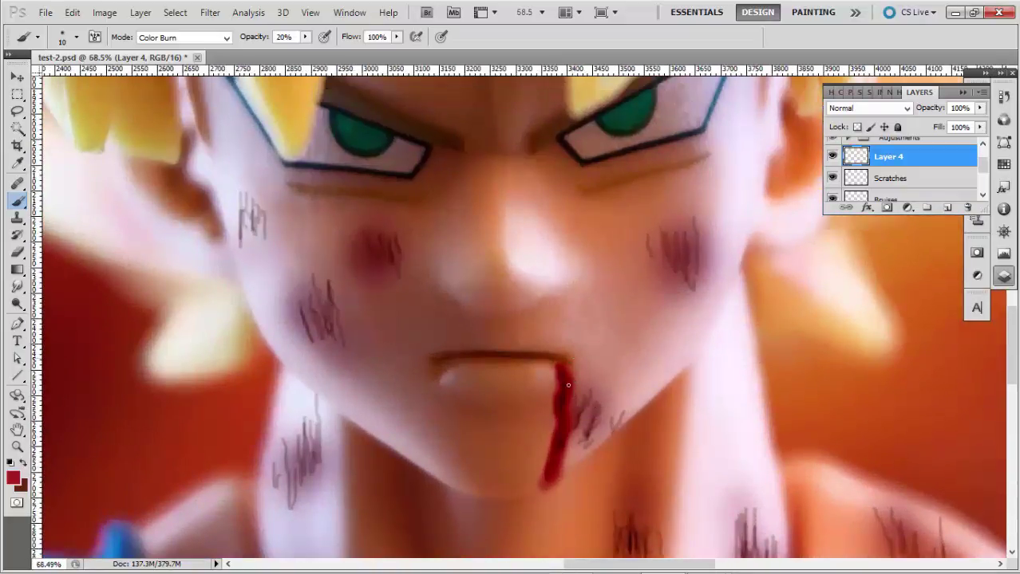
- Sample dark red from the blood trickle and paint highlights along it with the brush in Color Dodge mode
alt+click(572, 384)
click(227, 38)
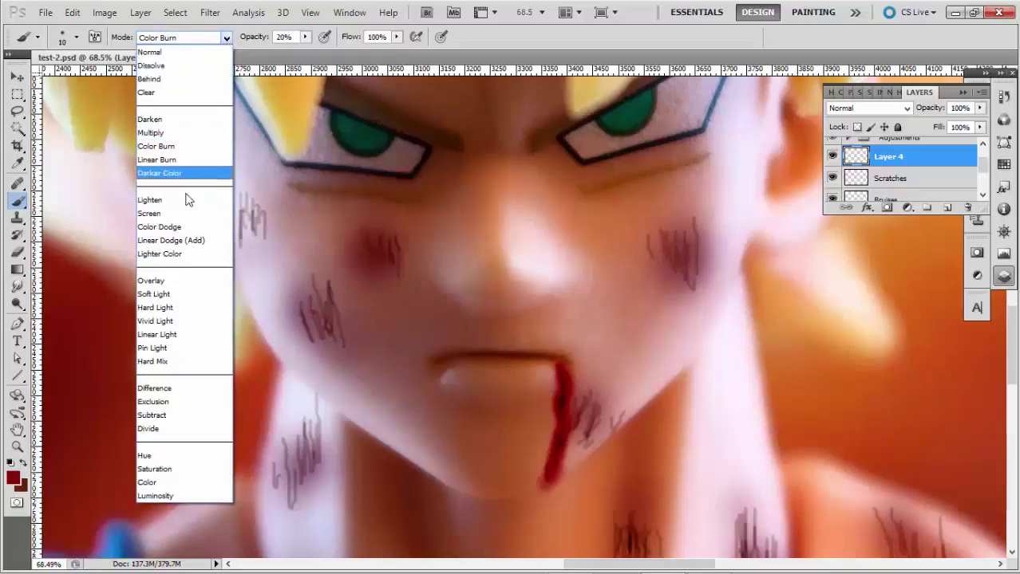
click(176, 227)
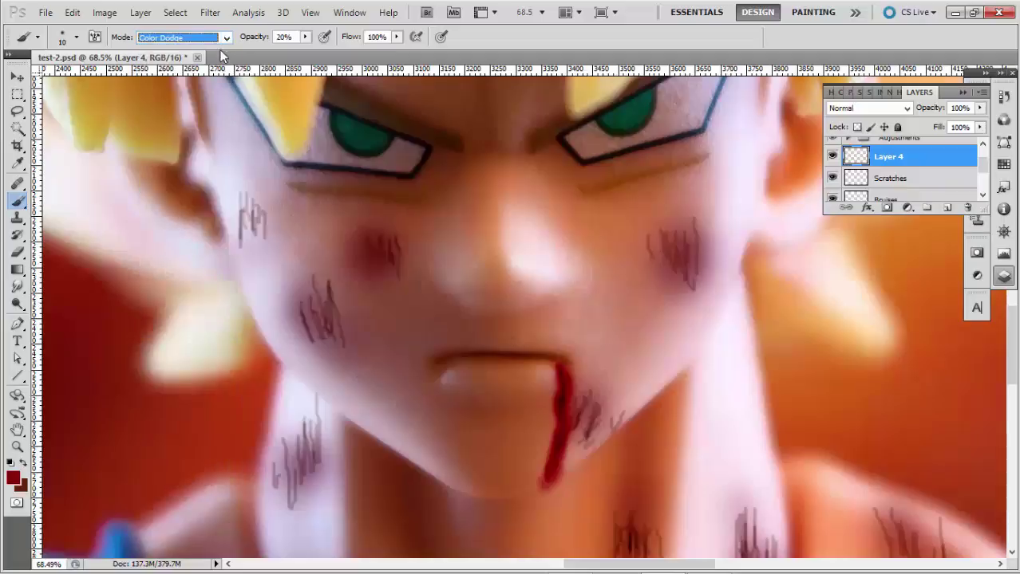
click(226, 38)
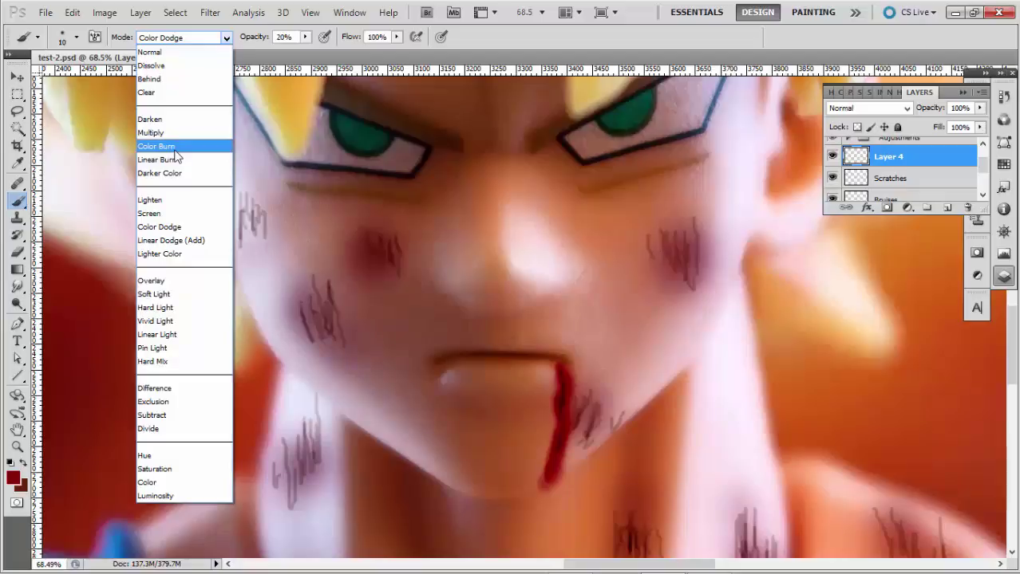
click(175, 229)
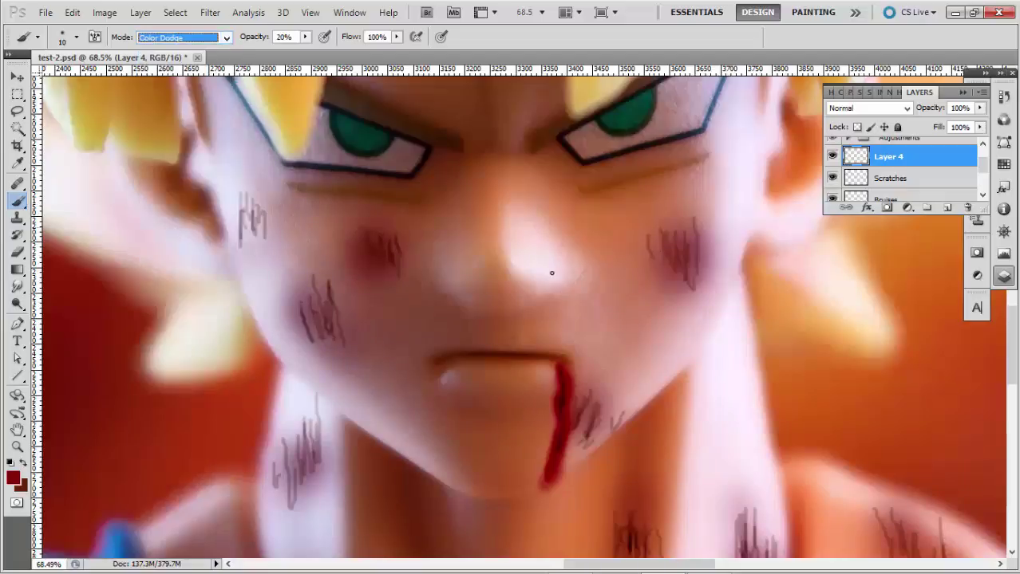
click(568, 375)
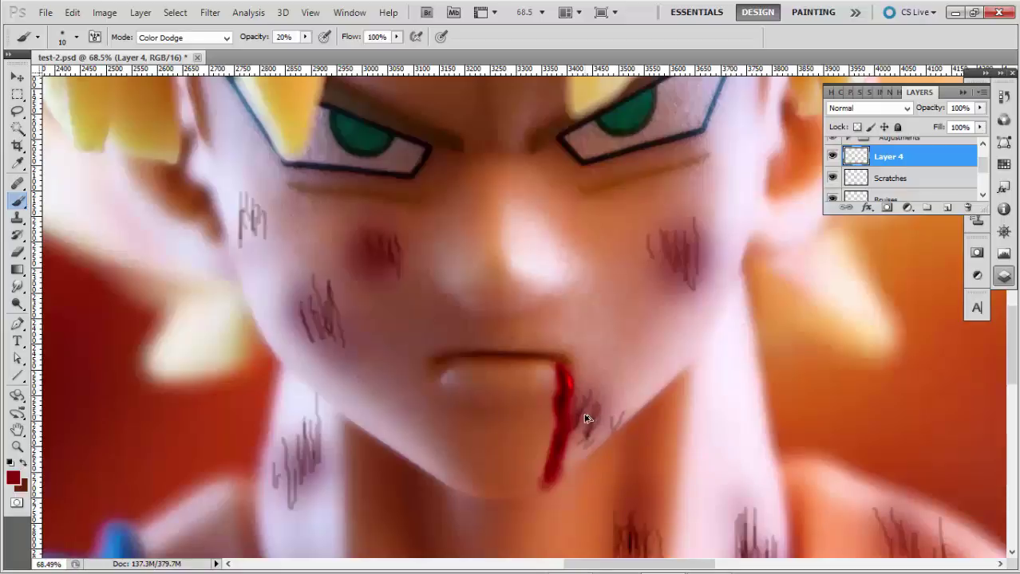
- Move the blood trickle slightly outward at the corner of the figure's mouth
key(z)
scroll(575, 423, down, 5)
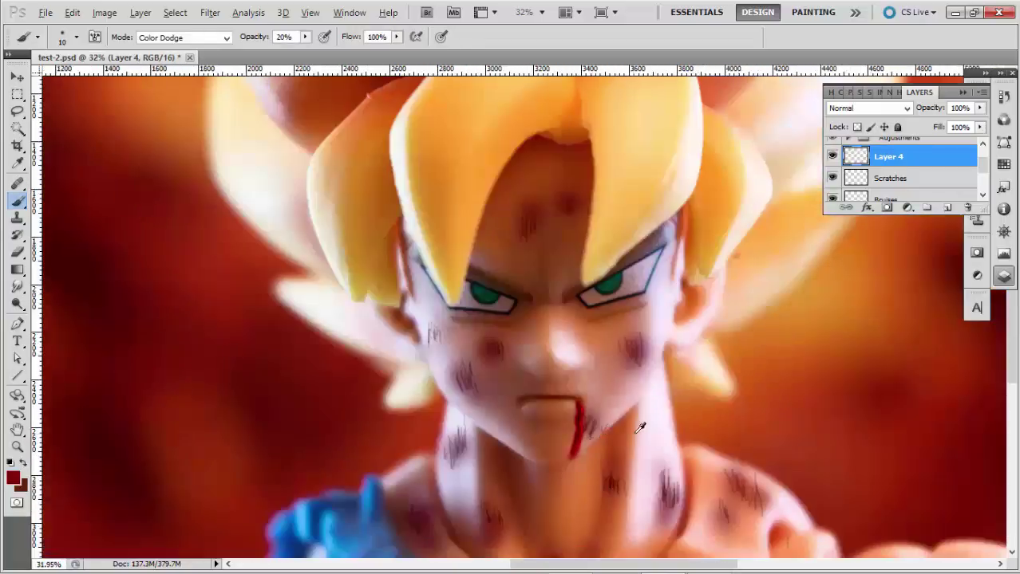
scroll(647, 448, down, 2)
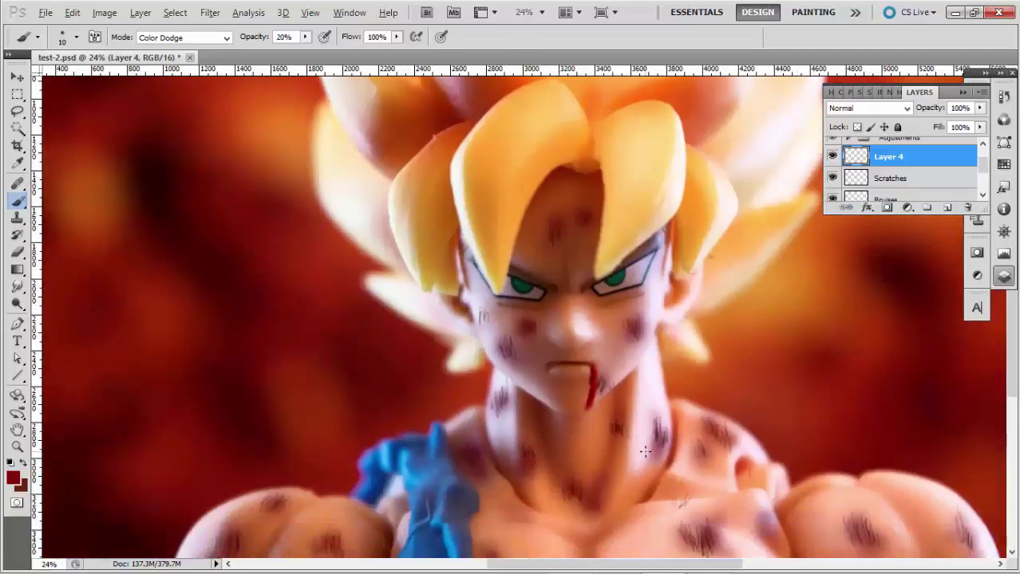
scroll(645, 451, up, 5)
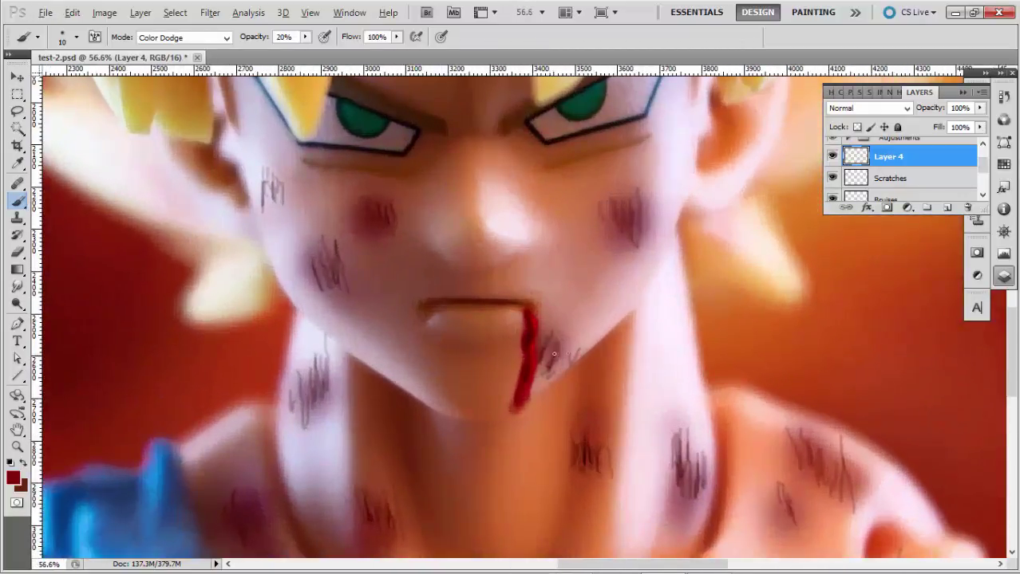
key(v)
drag(593, 351, 597, 353)
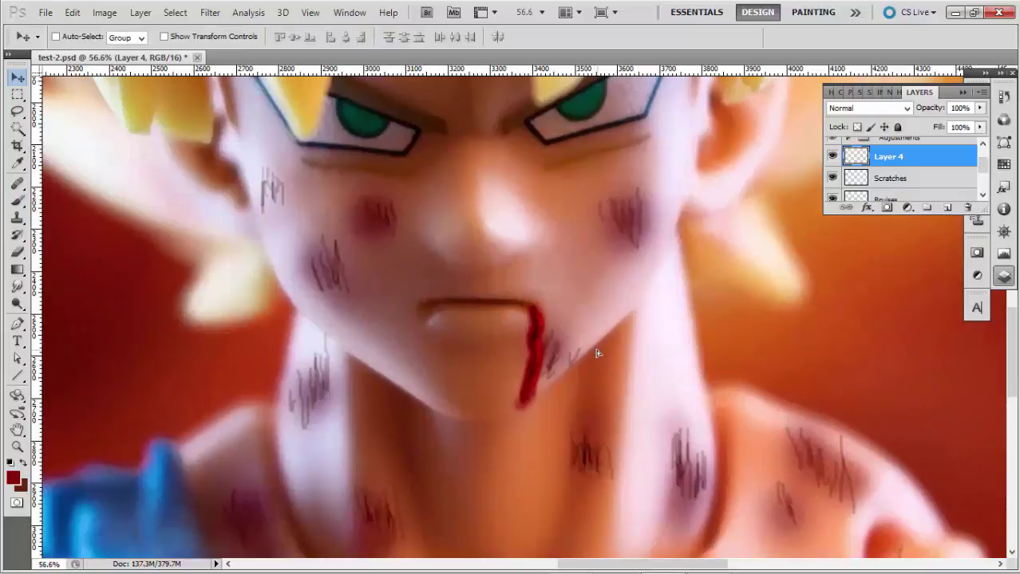
- Rename the blood trickle's layer as Blood
double_click(884, 155)
text(Blood)
key(Return)
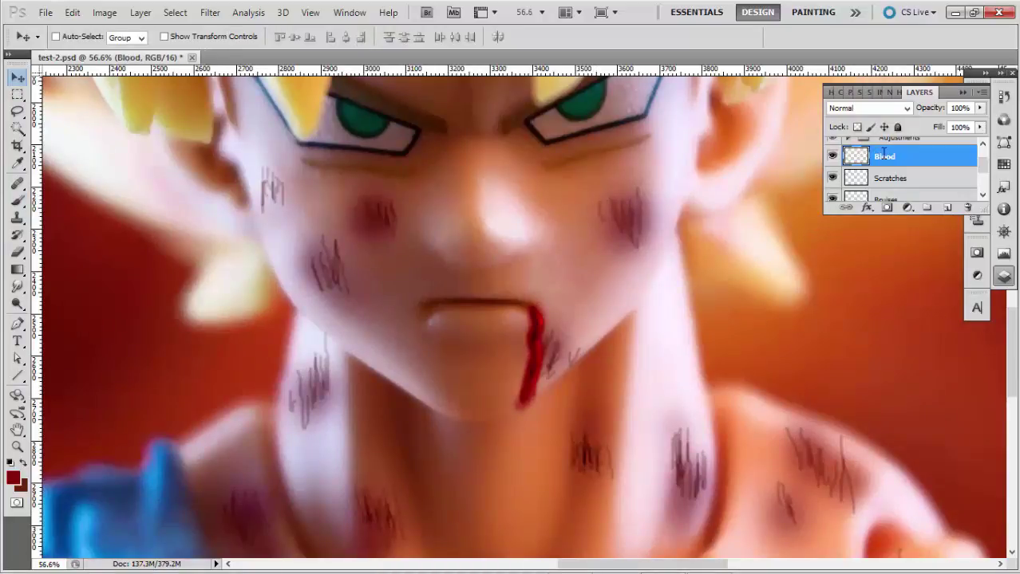
alt+scroll(621, 356, down, 3)
scroll(620, 356, down, 3)
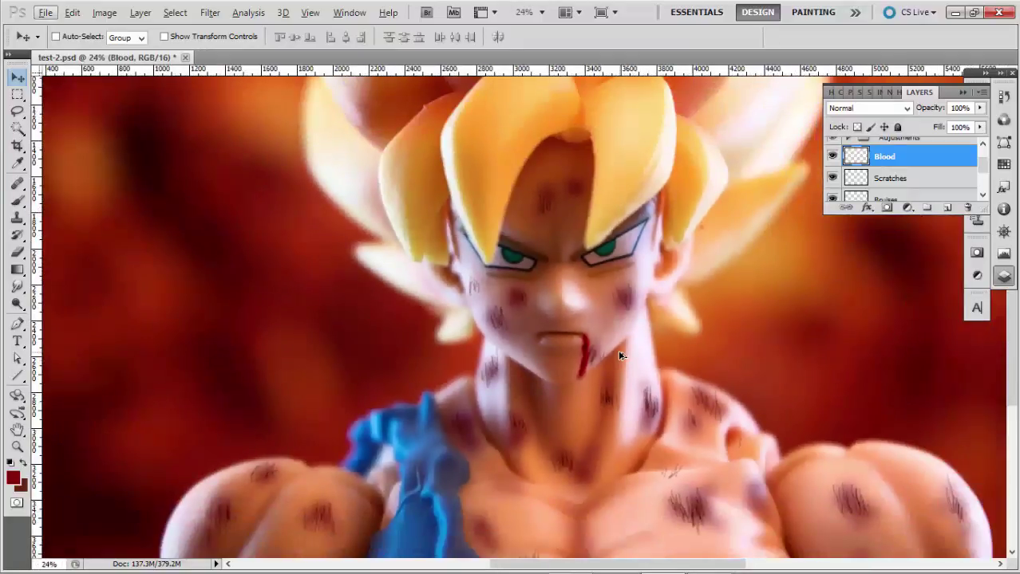
scroll(651, 356, up, 4)
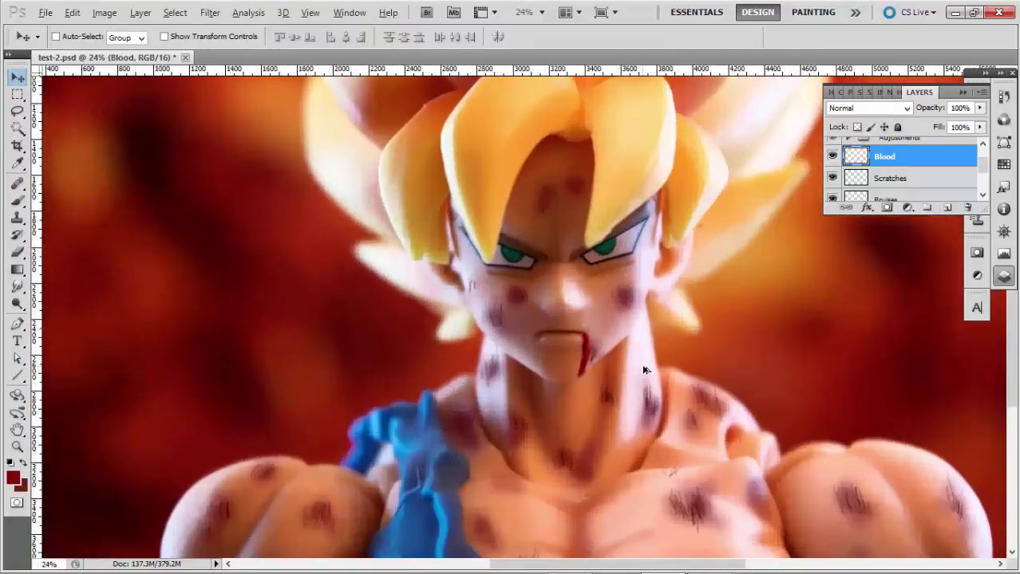
- Try the Color Burn blend mode on the Blood layer and undo it
scroll(642, 356, up, 2)
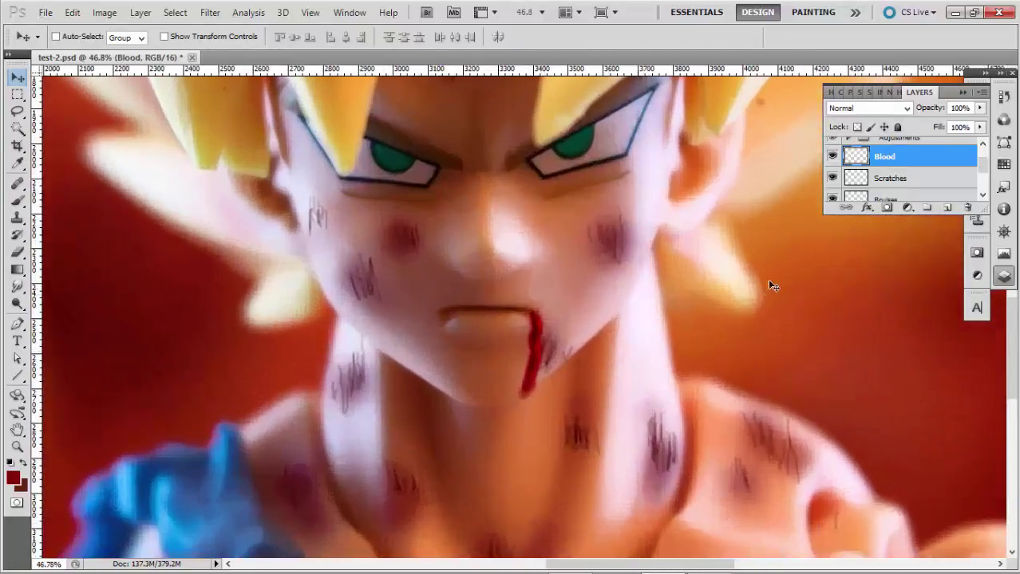
click(869, 108)
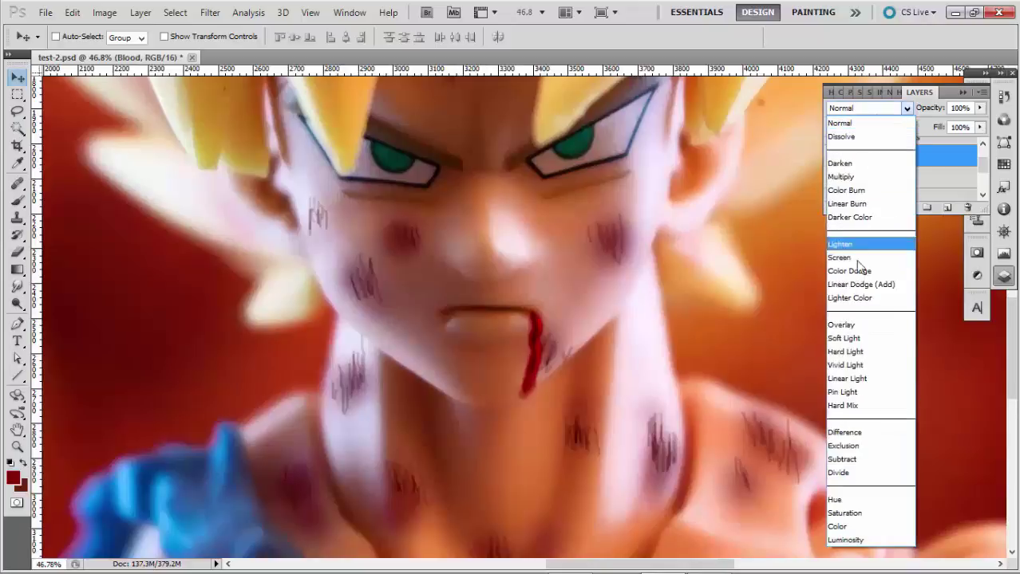
click(856, 190)
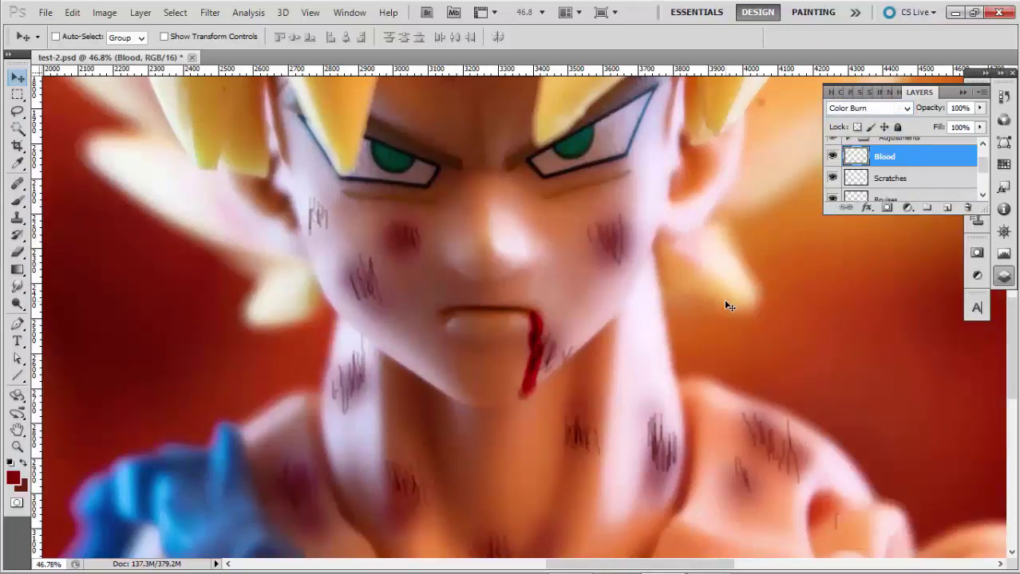
scroll(718, 307, down, 2)
scroll(715, 308, up, 2)
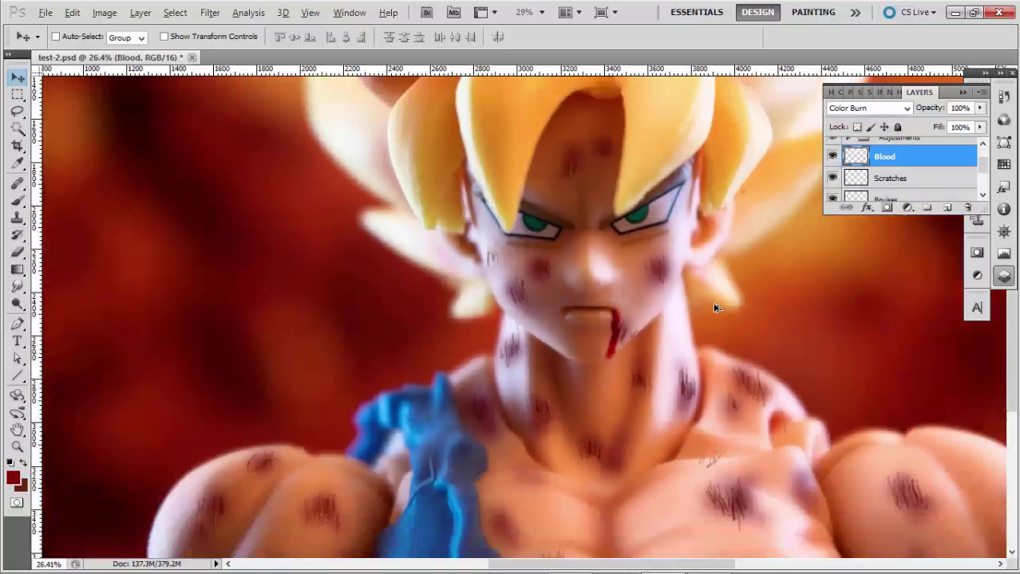
scroll(715, 308, up, 2)
key(ctrl+z)
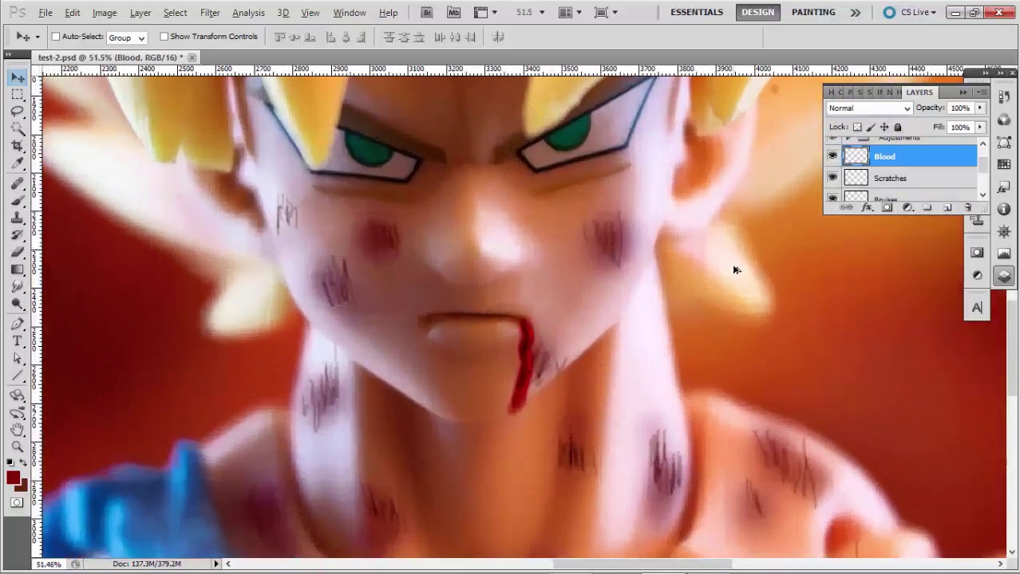
- Reduce the Blood layer's opacity to 63%
scroll(750, 295, up, 2)
scroll(563, 392, down, 1)
scroll(564, 393, down, 6)
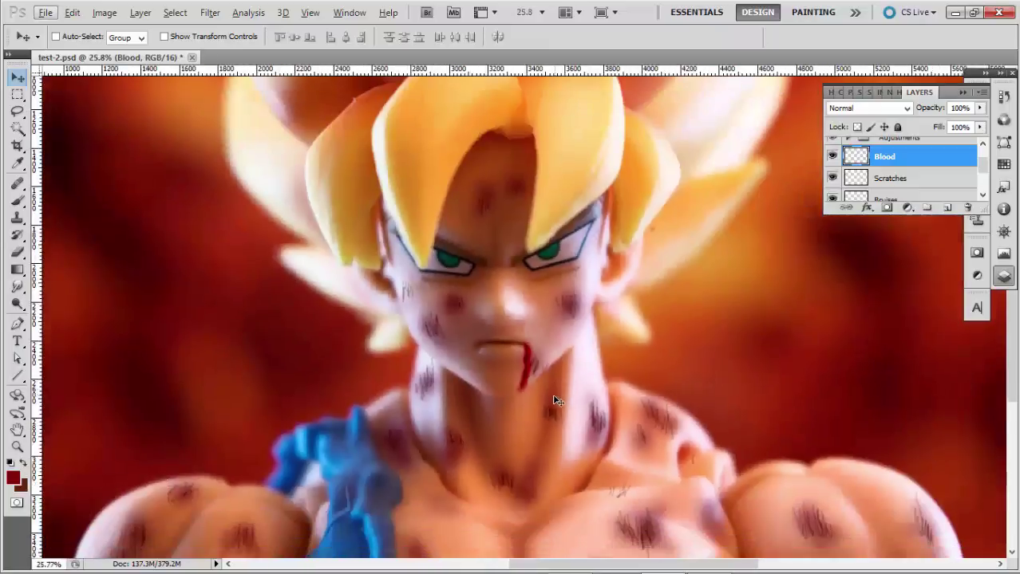
scroll(571, 418, up, 5)
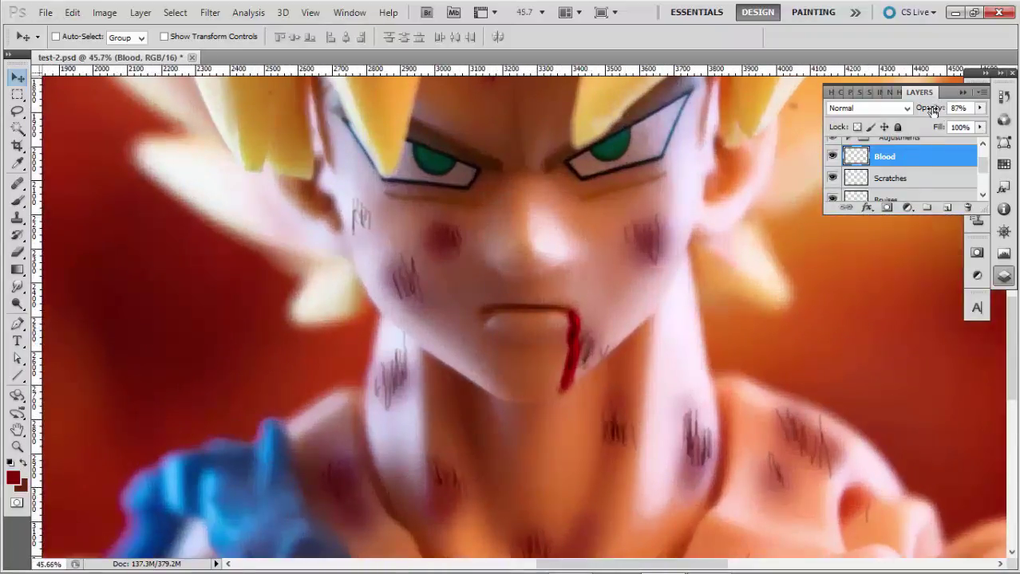
drag(932, 108, 928, 116)
scroll(732, 374, down, 4)
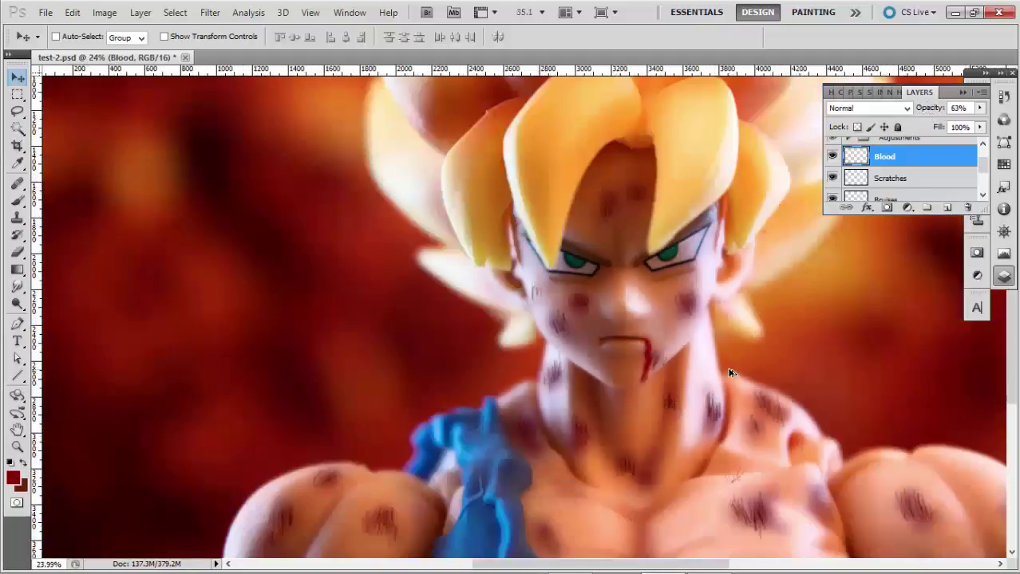
scroll(733, 374, down, 2)
scroll(611, 411, up, 9)
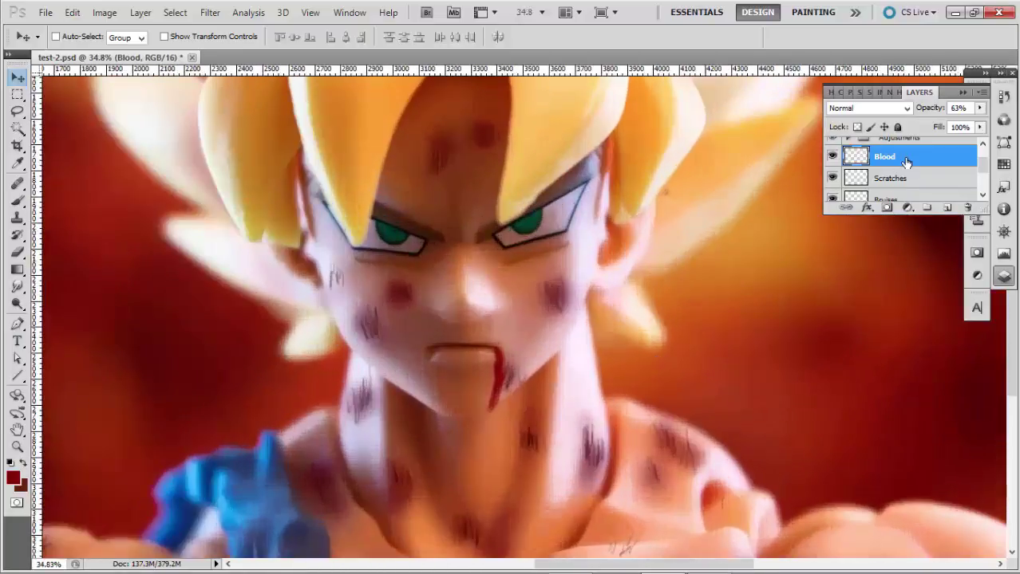
- Adjust the Blood layer's Hue/Saturation with a hue of -11 and a saturation of -12
key(ctrl+u)
mouse_move(824, 171)
mouse_down()
mouse_move(806, 175)
mouse_move(827, 173)
mouse_move(815, 176)
mouse_up()
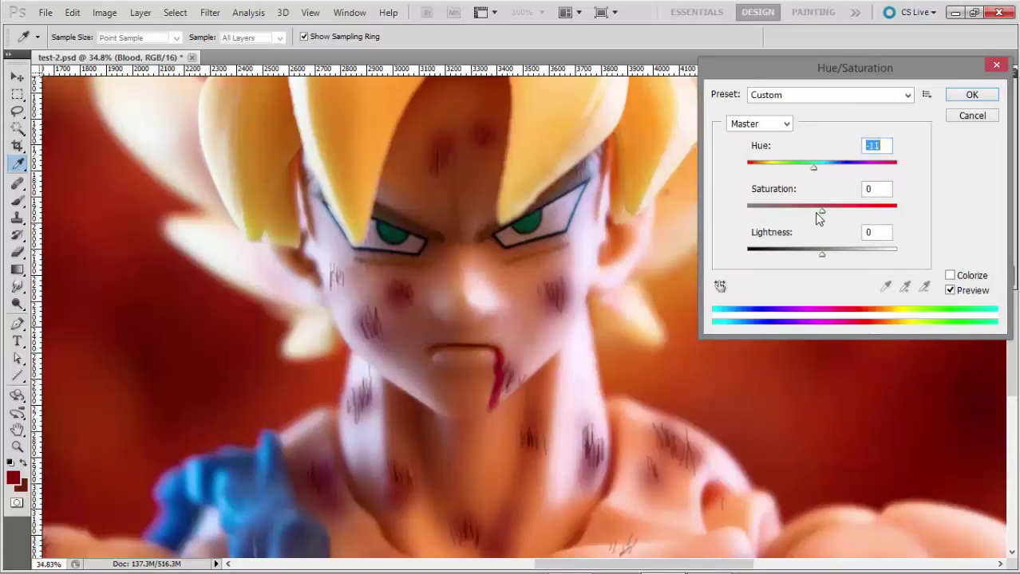
mouse_move(817, 216)
mouse_down()
mouse_move(799, 216)
mouse_move(814, 218)
mouse_up()
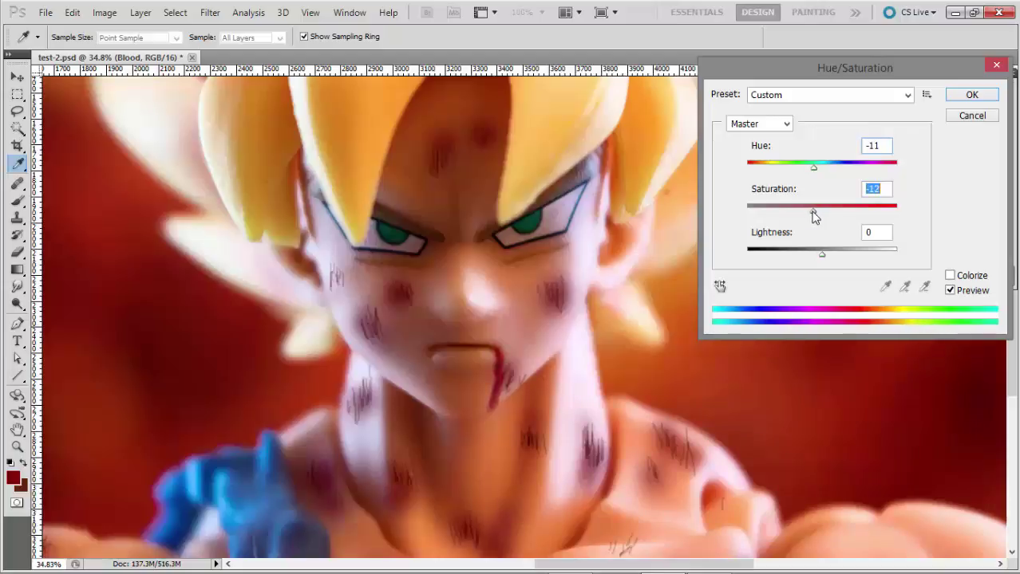
click(972, 95)
- Compare the figure with the Blood layer hidden and shown, and examine the blood, scratches and bruises up close and at full view
scroll(724, 265, down, 2)
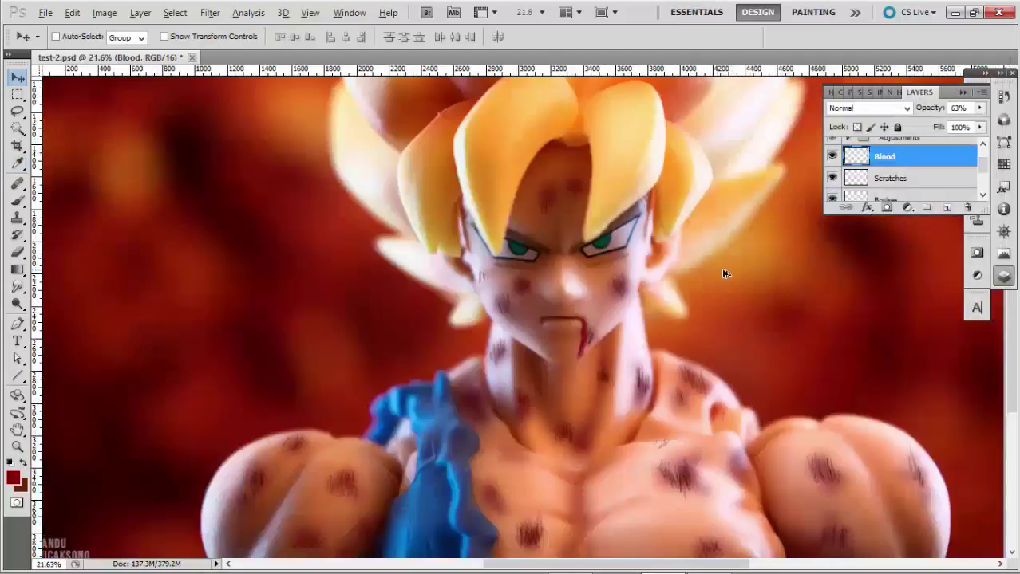
scroll(724, 274, down, 2)
click(832, 158)
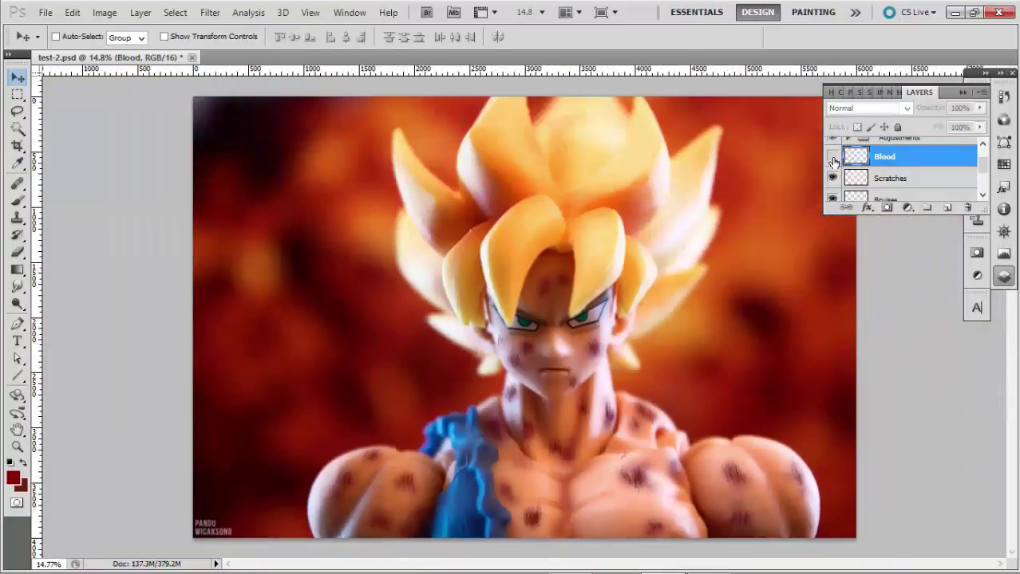
click(832, 158)
scroll(638, 408, up, 1)
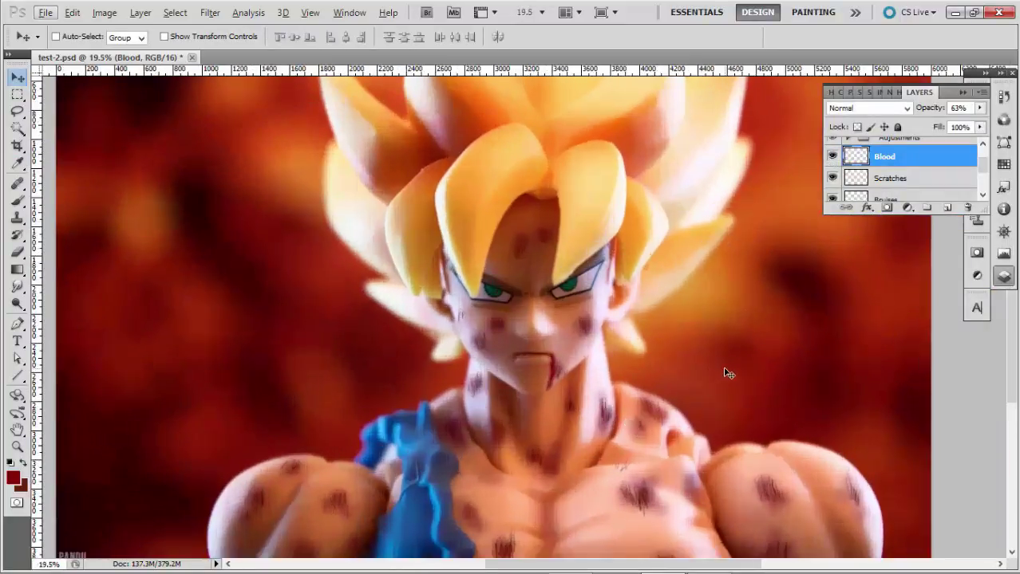
scroll(580, 425, up, 4)
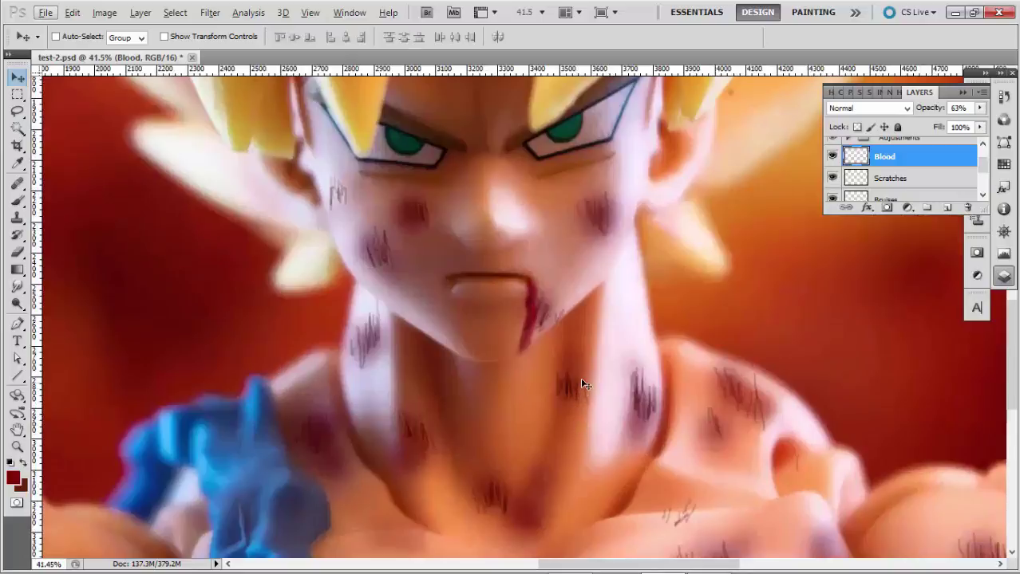
scroll(584, 384, up, 1)
scroll(584, 378, down, 6)
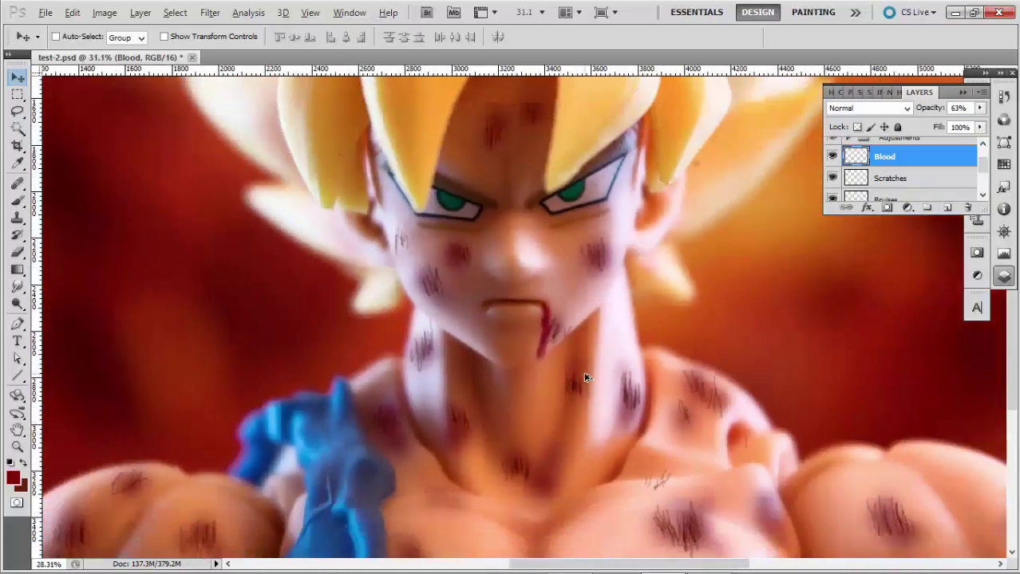
scroll(587, 375, down, 1)
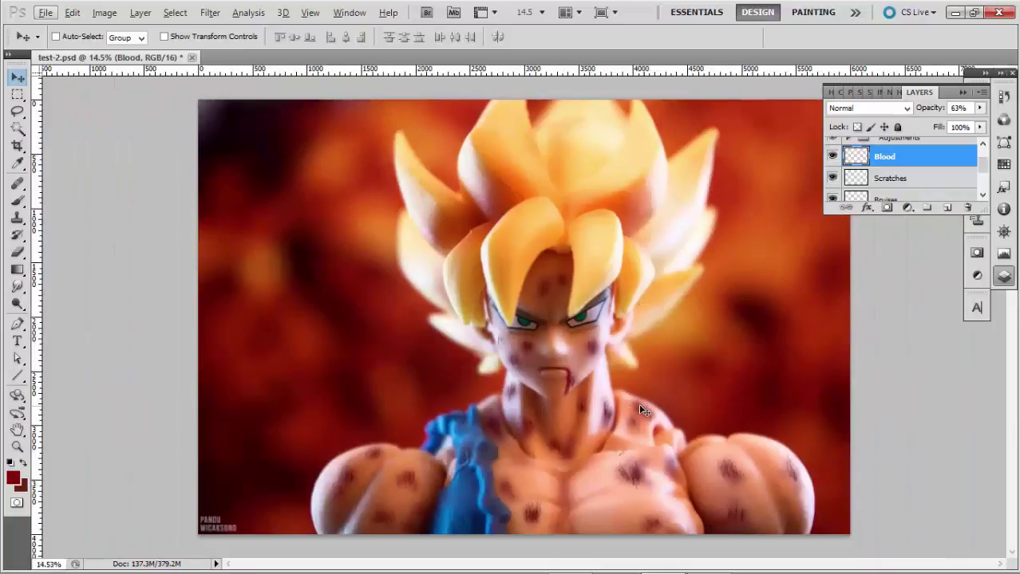
scroll(736, 333, down, 1)
scroll(686, 374, up, 1)
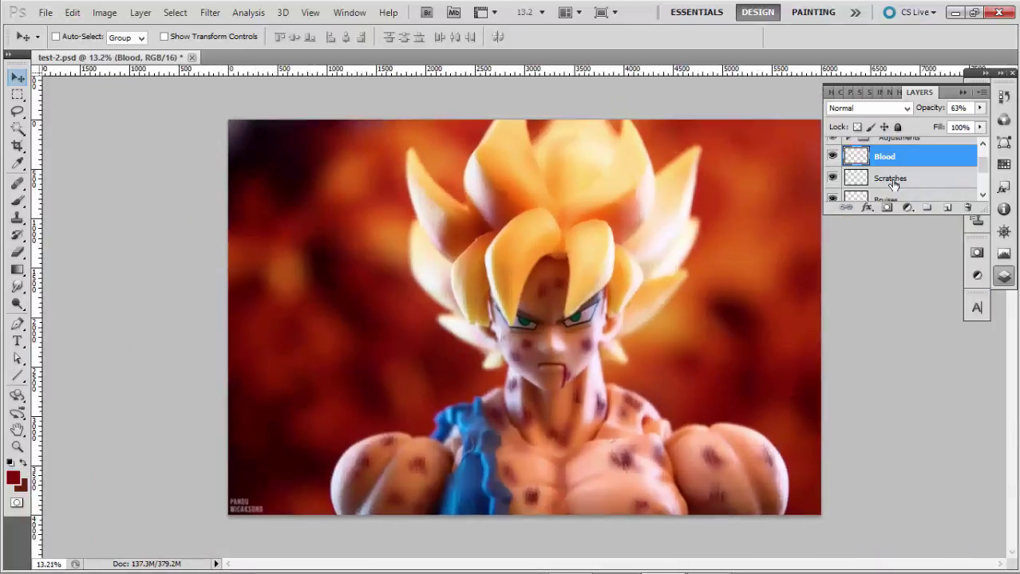
scroll(893, 186, up, 1)
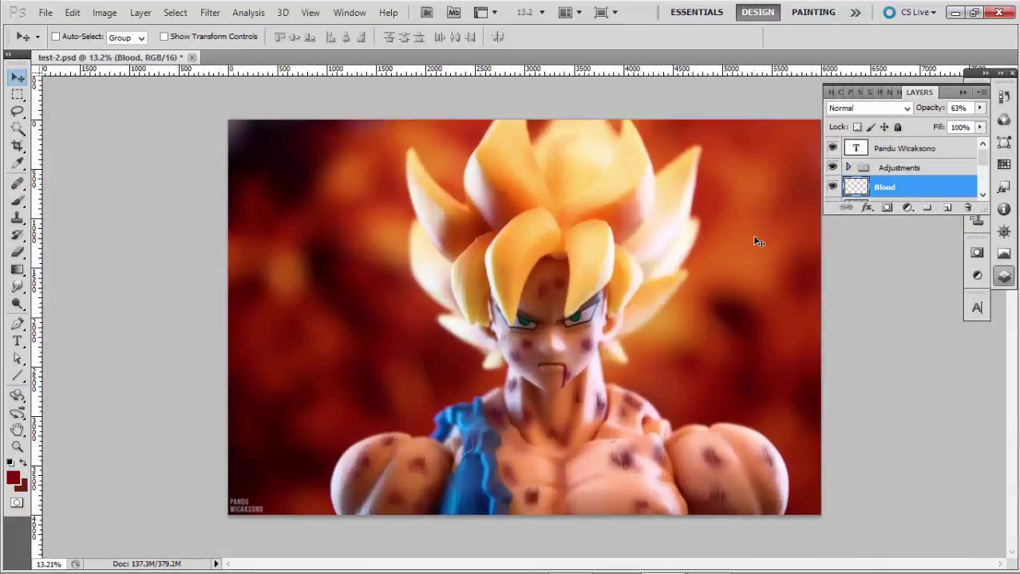
scroll(870, 189, down, 2)
scroll(612, 407, up, 4)
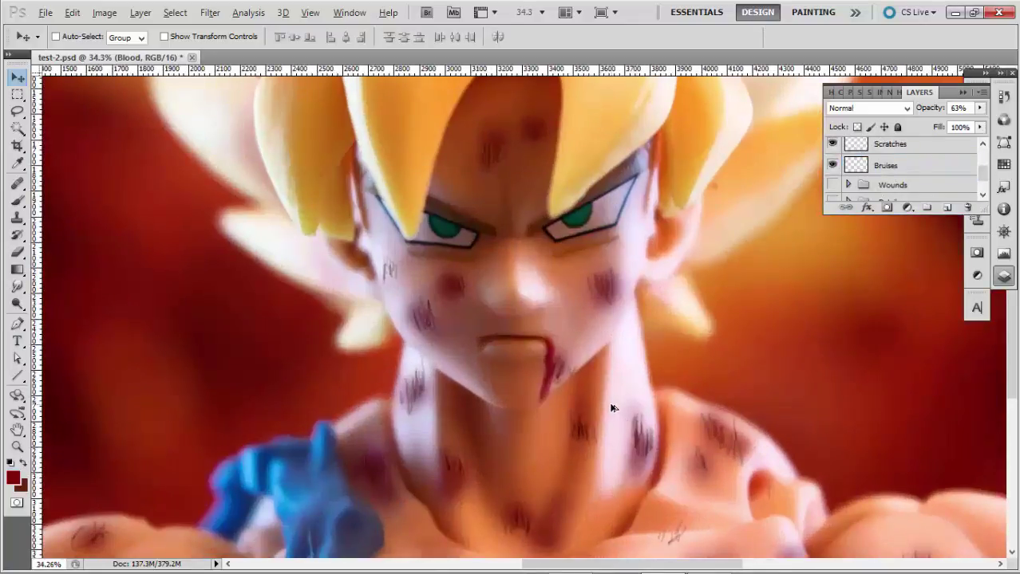
scroll(611, 407, down, 4)
scroll(906, 185, down, 1)
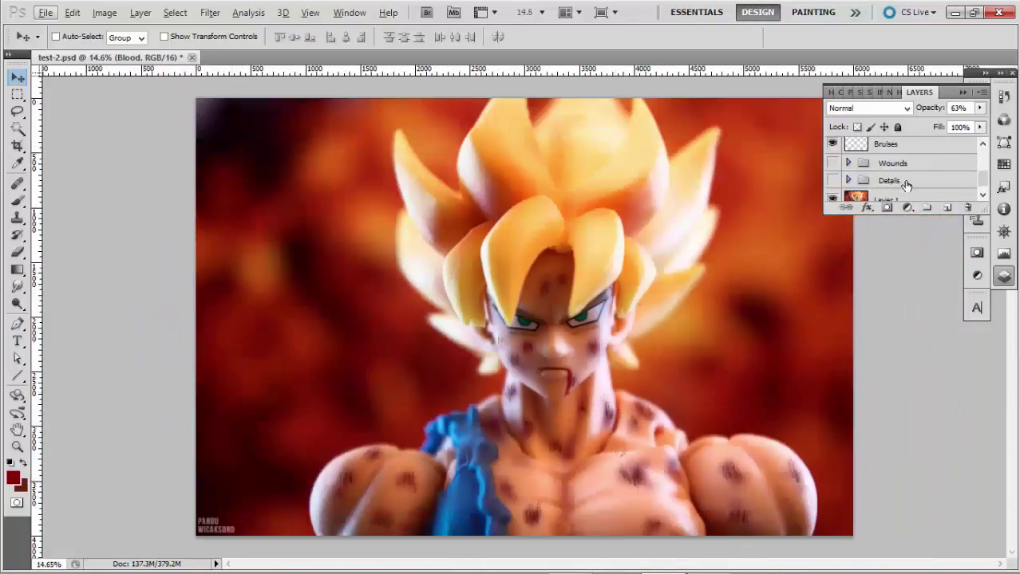
- Group the Blood, Scratches and Bruises layers and name the group Practice
scroll(890, 182, up, 3)
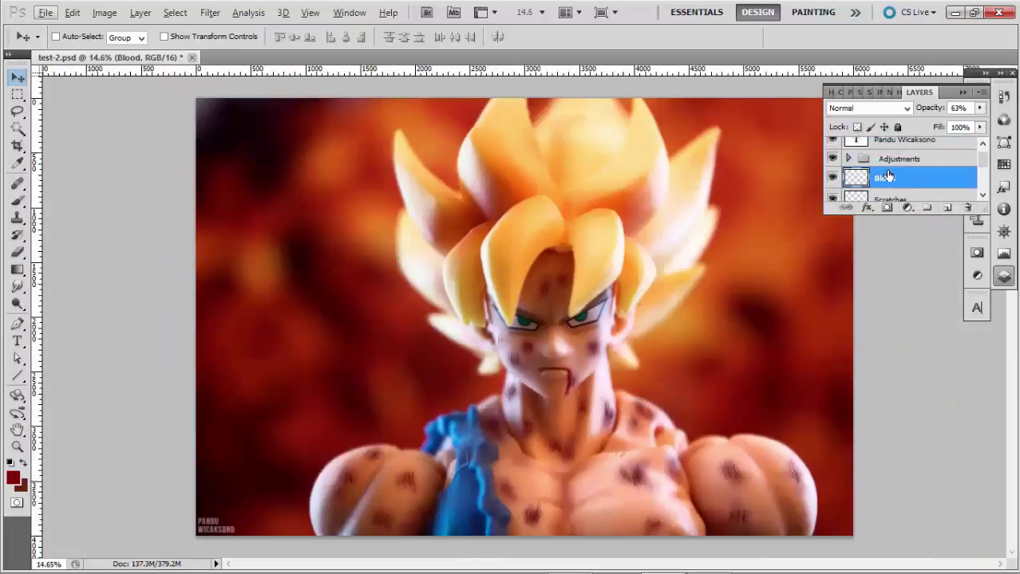
scroll(902, 188, down, 1)
shift+click(897, 196)
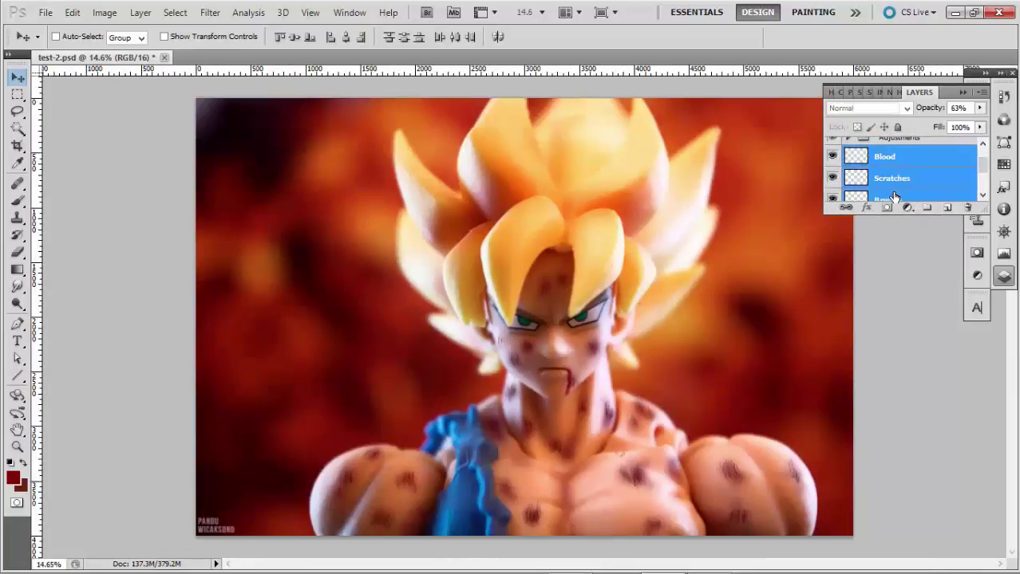
key(ctrl+g)
double_click(892, 153)
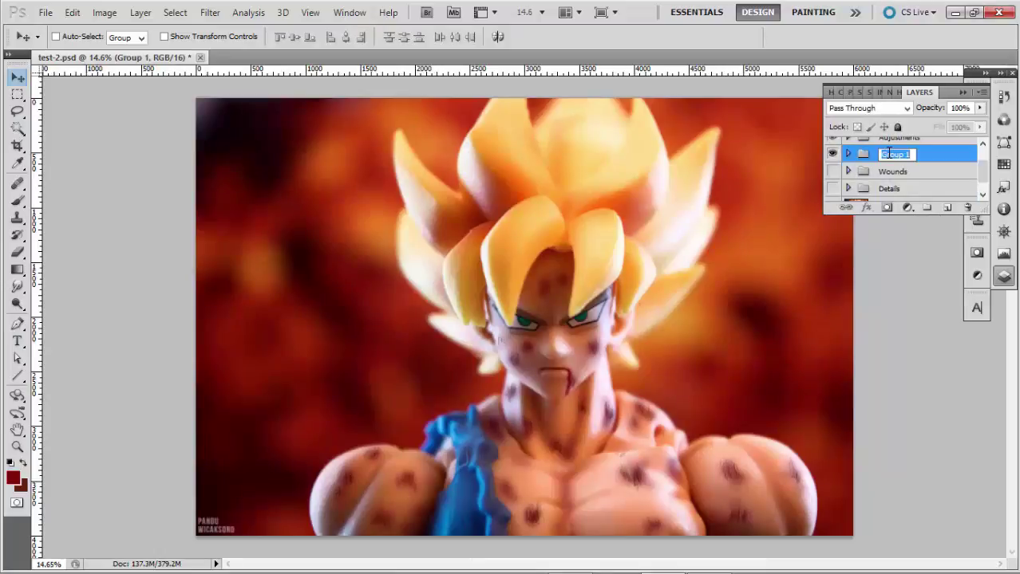
text(Practice)
key(Return)
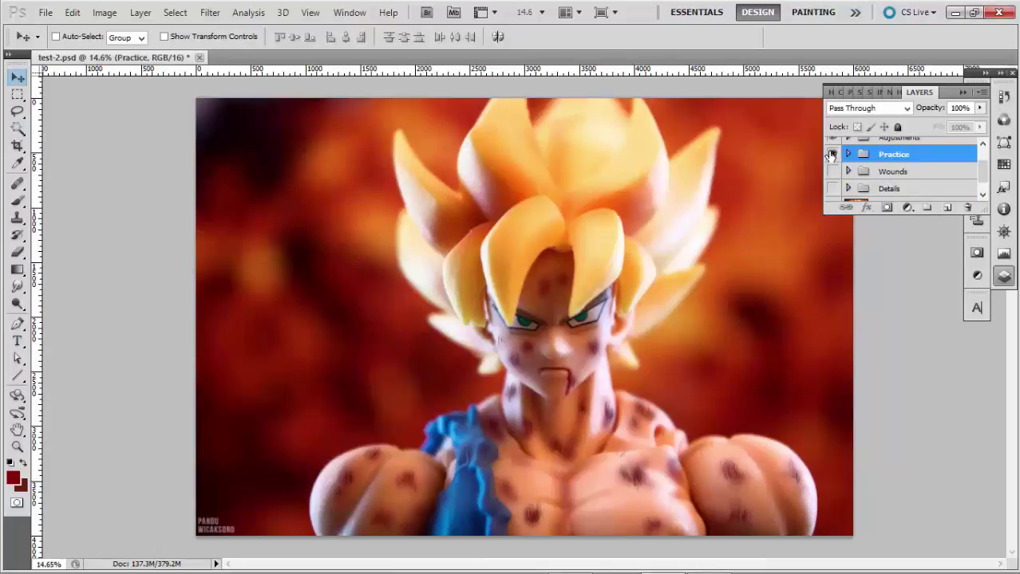
- Hide, show and hide the Practice group to compare the figure with and without the painted damage
scroll(771, 284, down, 3)
scroll(773, 282, up, 1)
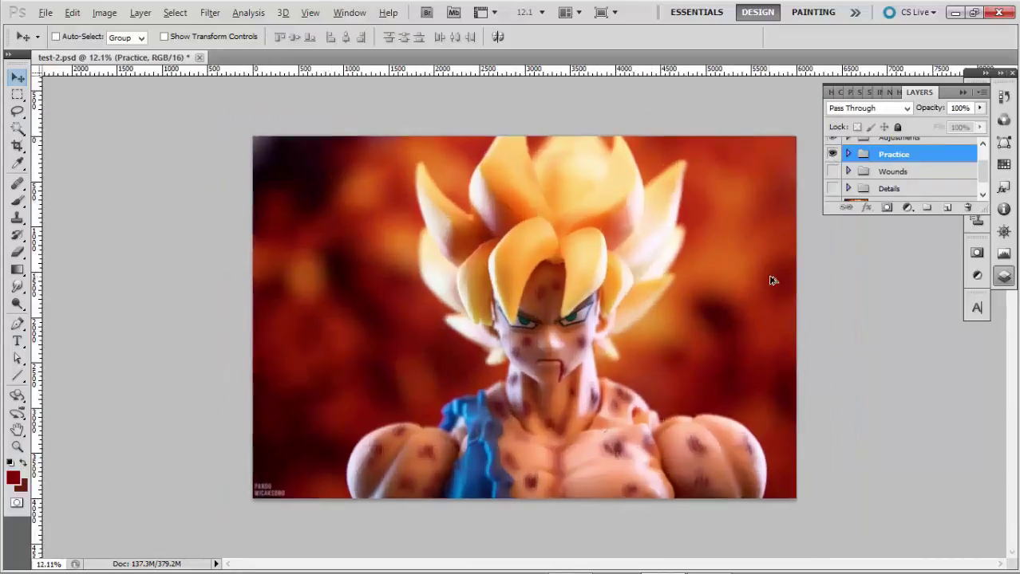
click(832, 155)
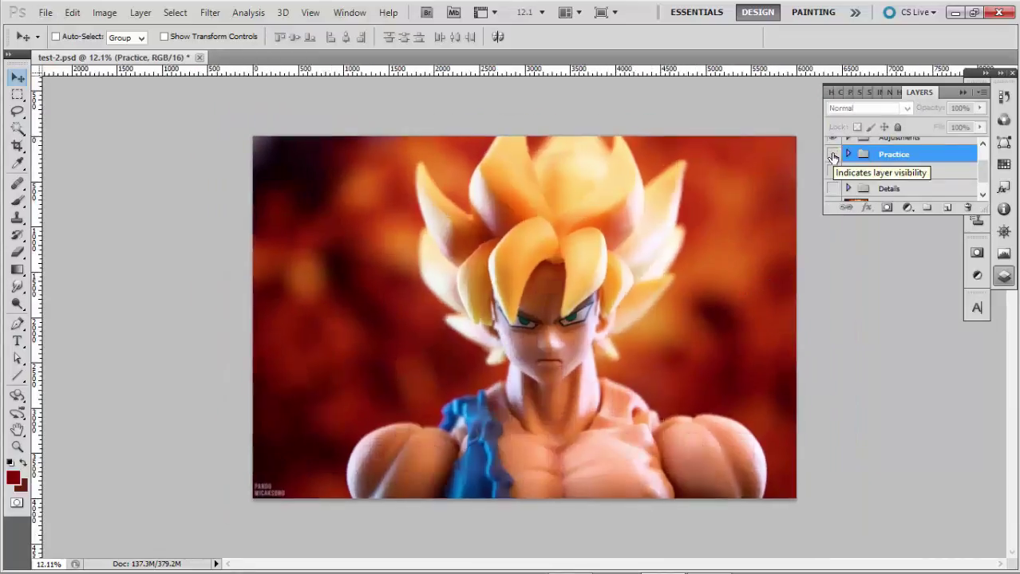
click(832, 156)
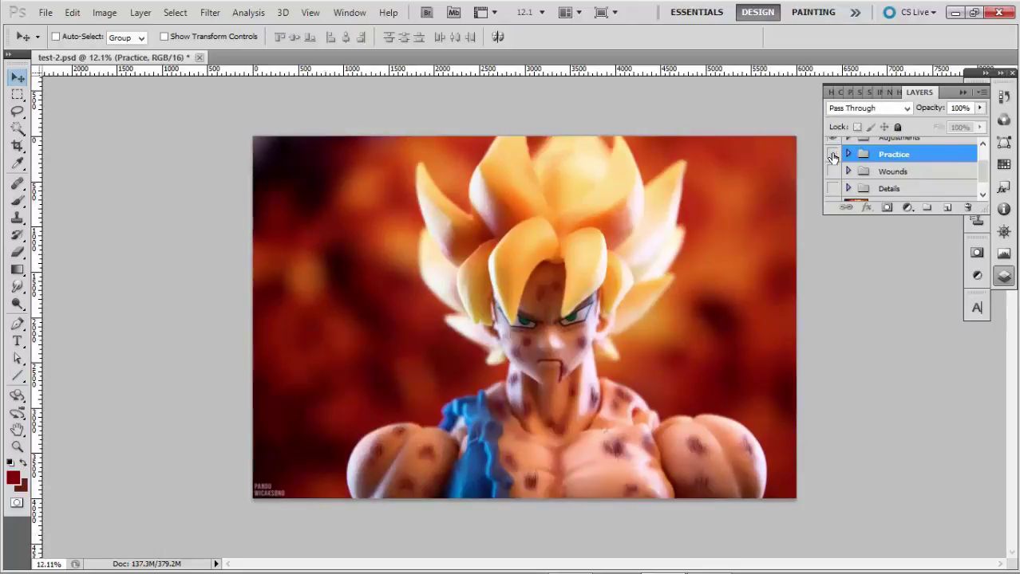
click(832, 156)
- Preview the Wounds and Details groups on the figure, then hide both and show the Practice group
click(832, 172)
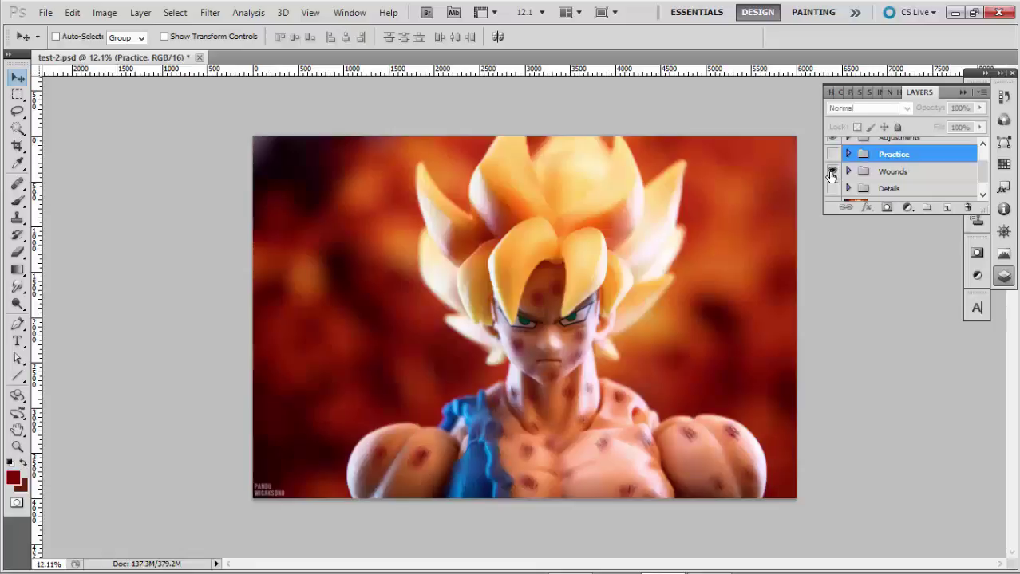
click(832, 189)
click(833, 189)
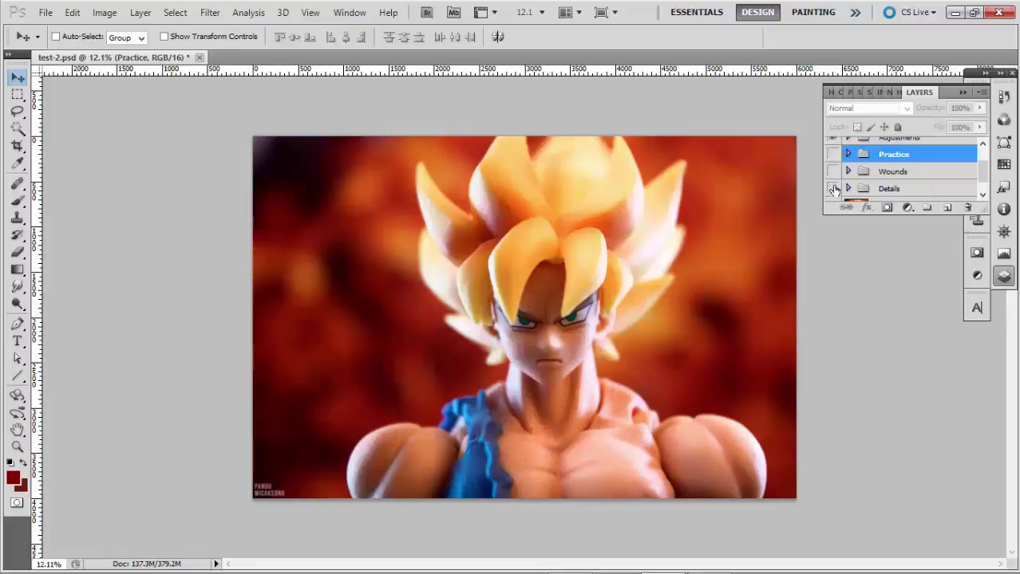
click(833, 172)
click(833, 171)
click(833, 189)
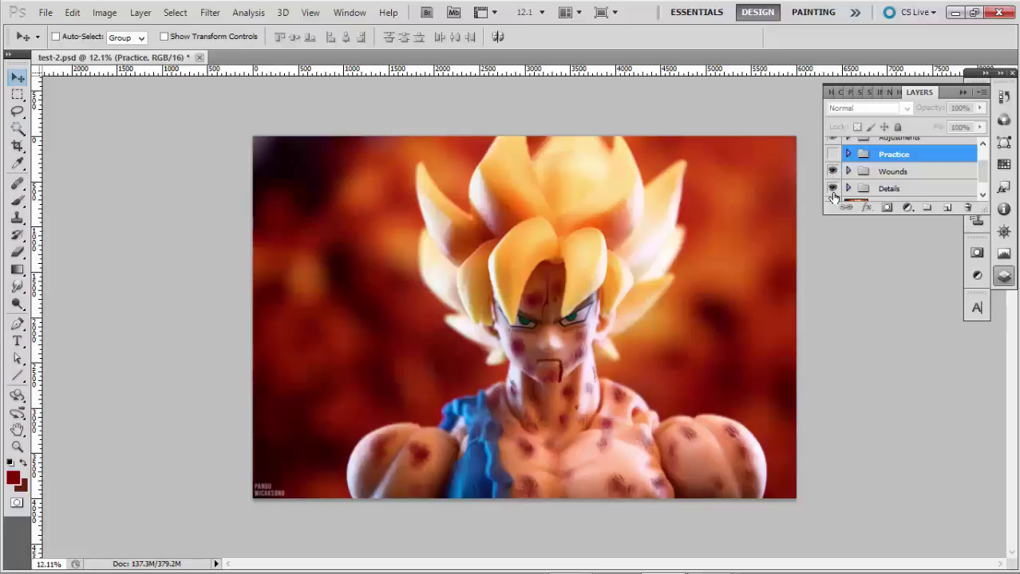
click(832, 189)
click(833, 172)
click(833, 154)
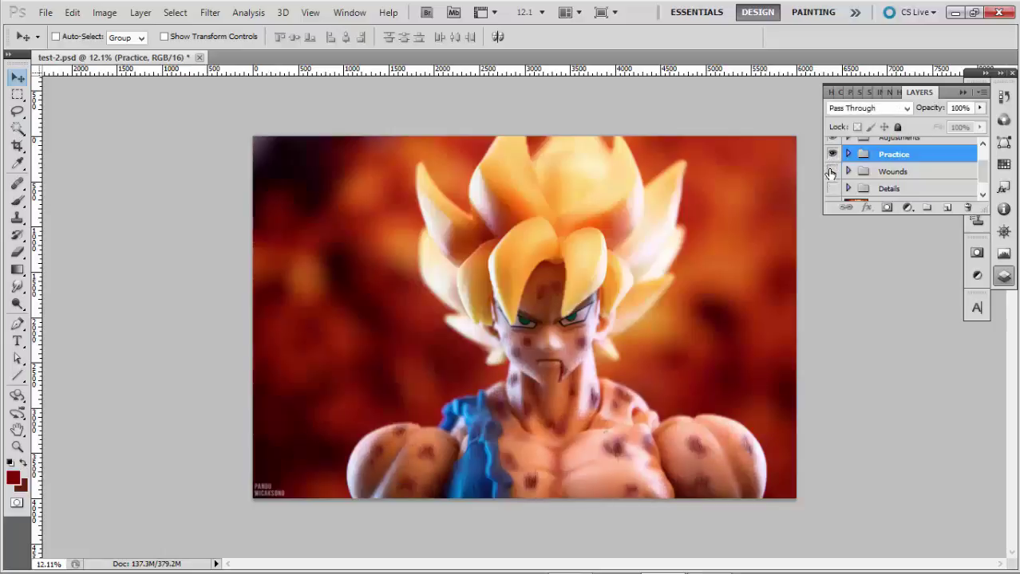
- Hide the Practice group, view the Wounds and Details groups one at a time, and show Practice again
click(833, 155)
click(832, 172)
click(832, 172)
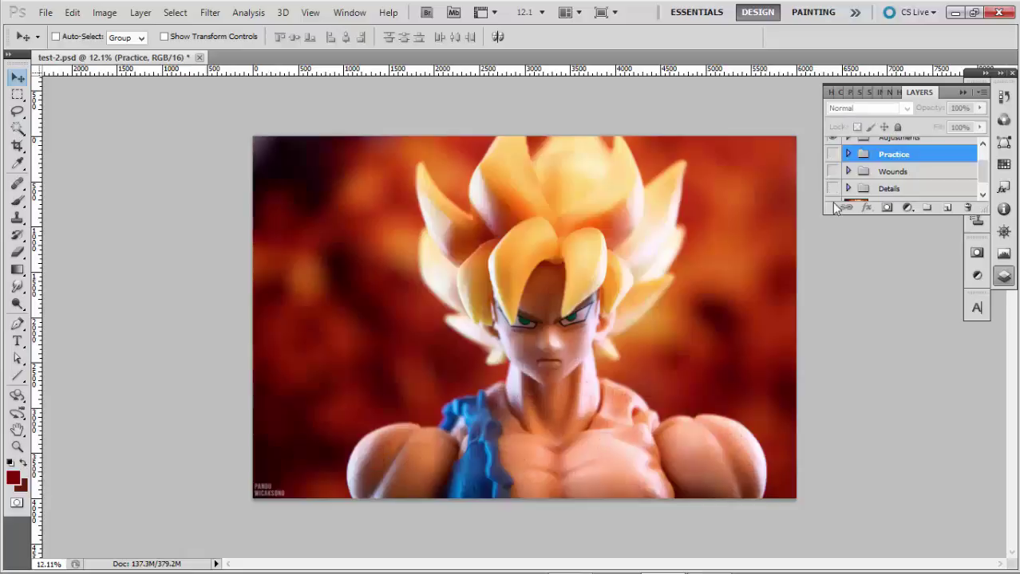
click(832, 189)
click(832, 189)
click(832, 172)
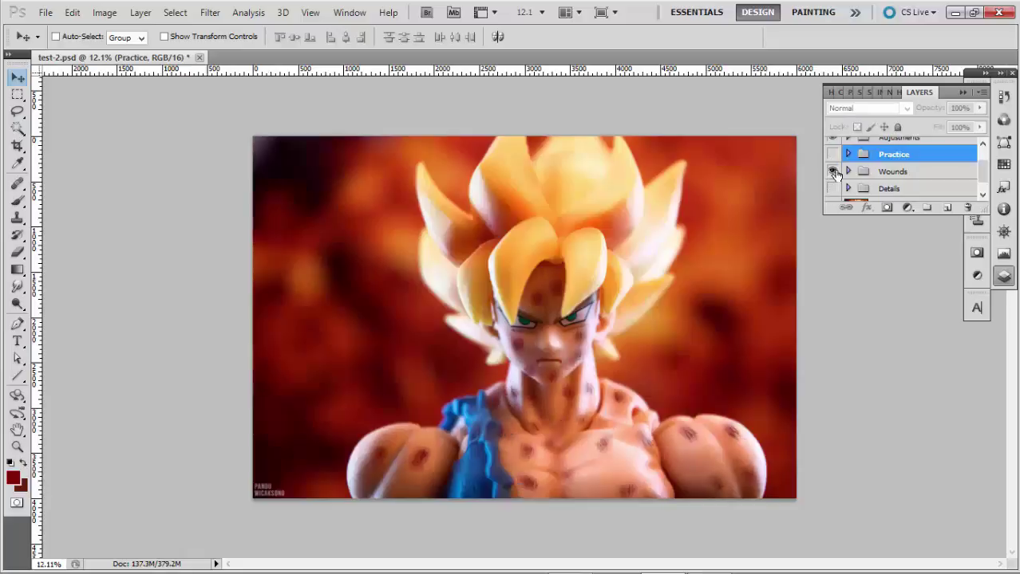
click(832, 172)
click(832, 154)
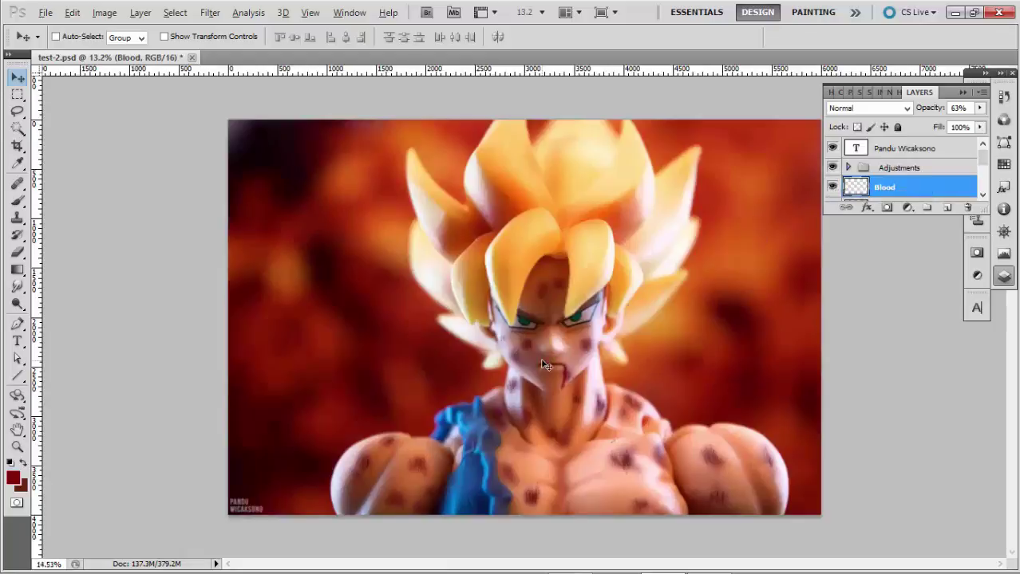
scroll(558, 354, up, 2)
scroll(559, 353, down, 1)
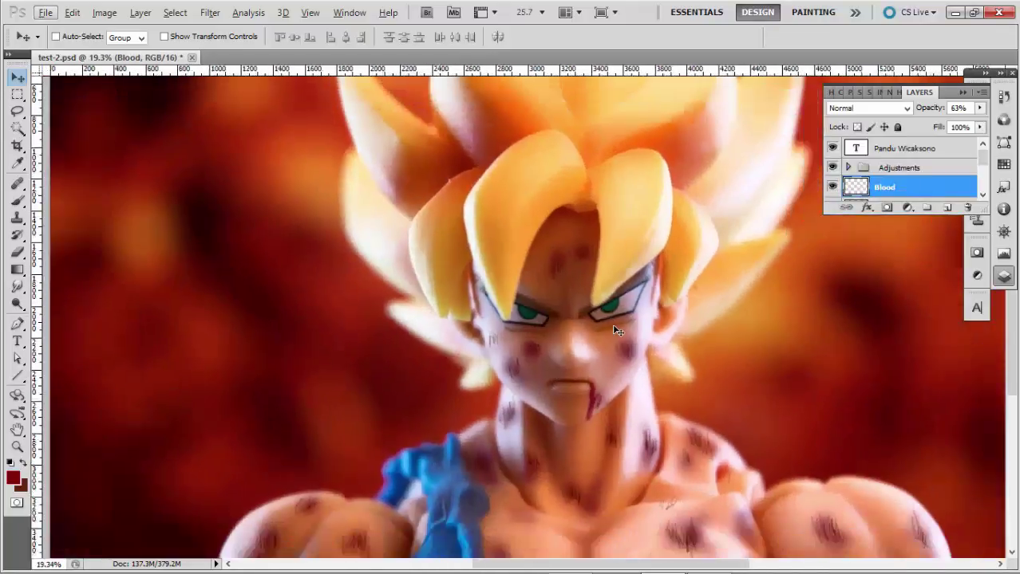
scroll(616, 330, down, 2)
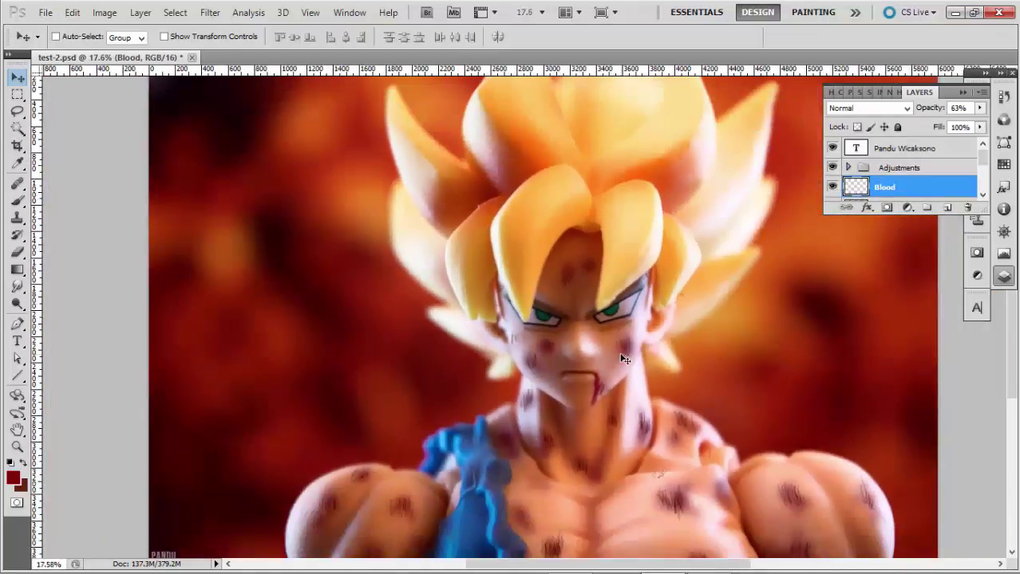
scroll(623, 367, down, 2)
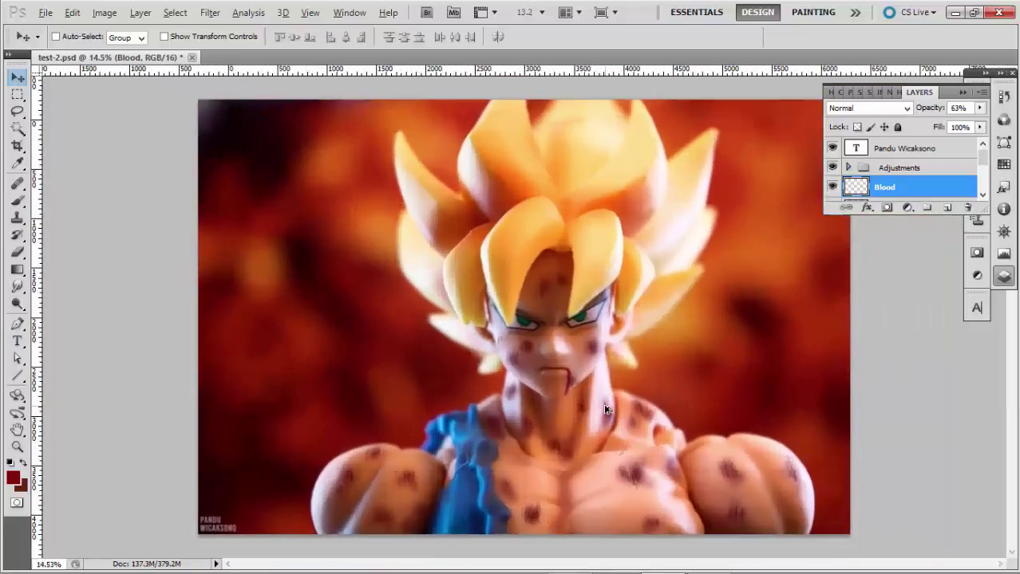